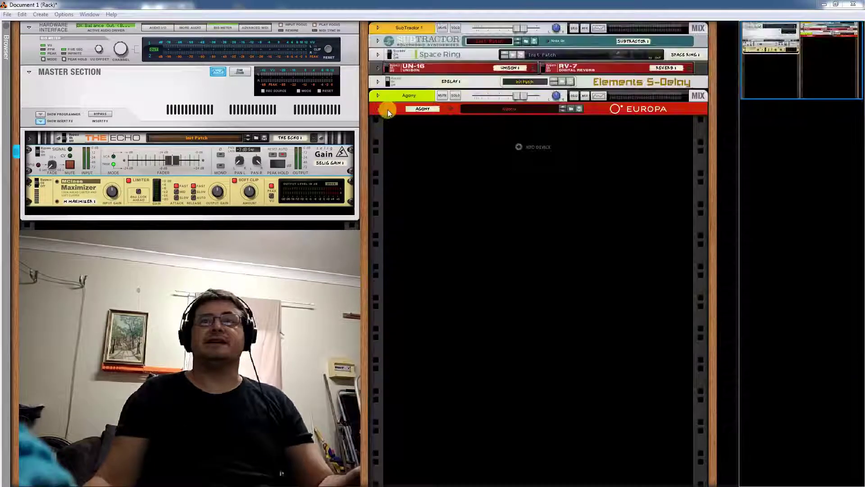
- Select the Agony Europa instrument and play back its sound for reference
left_click(385, 110)
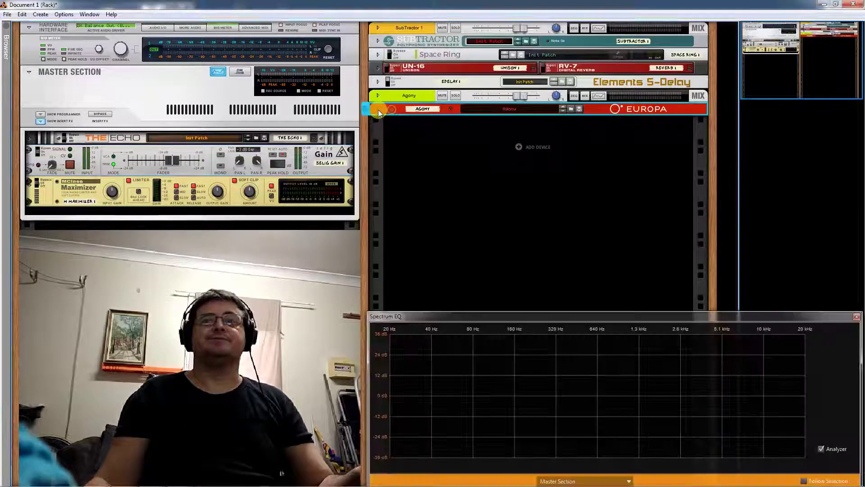
left_click_drag(366, 109, 365, 110)
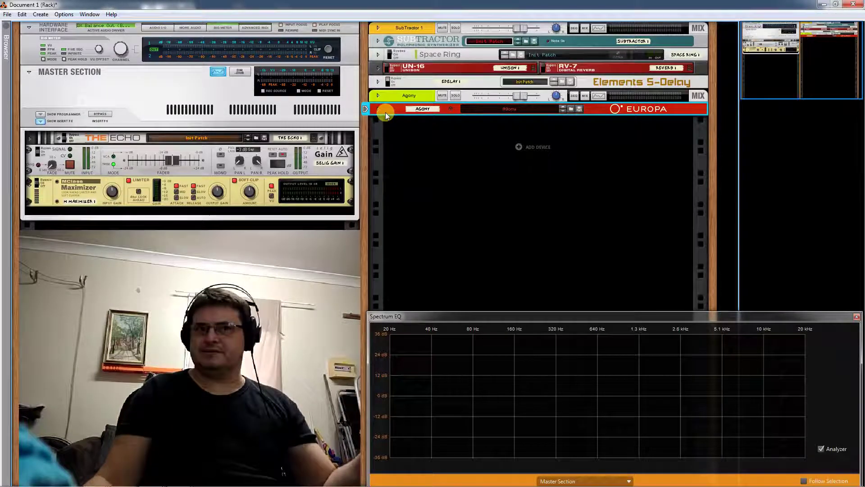
key("space")
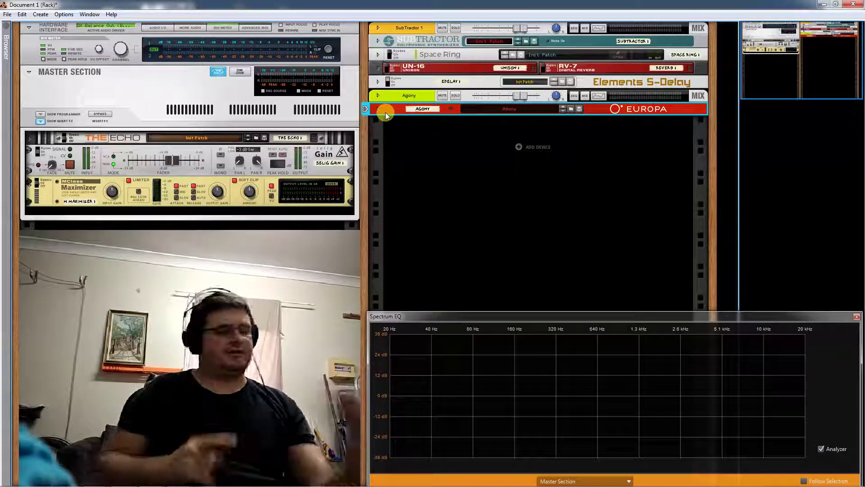
key("space")
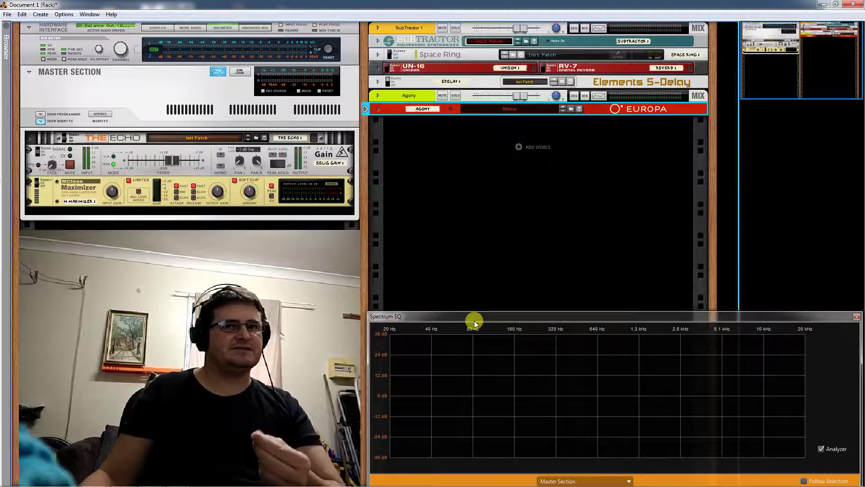
key("space")
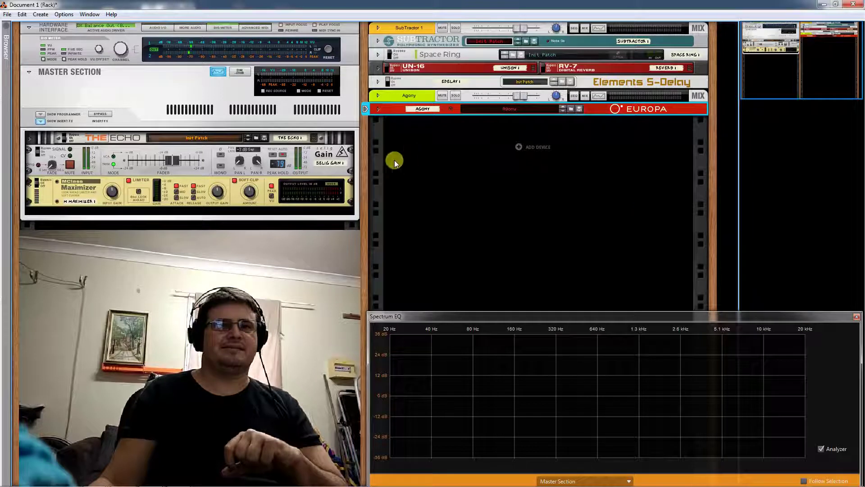
- Delete the Agony Europa instrument from the rack and unfold the SubTractor's full controls
left_click(378, 109)
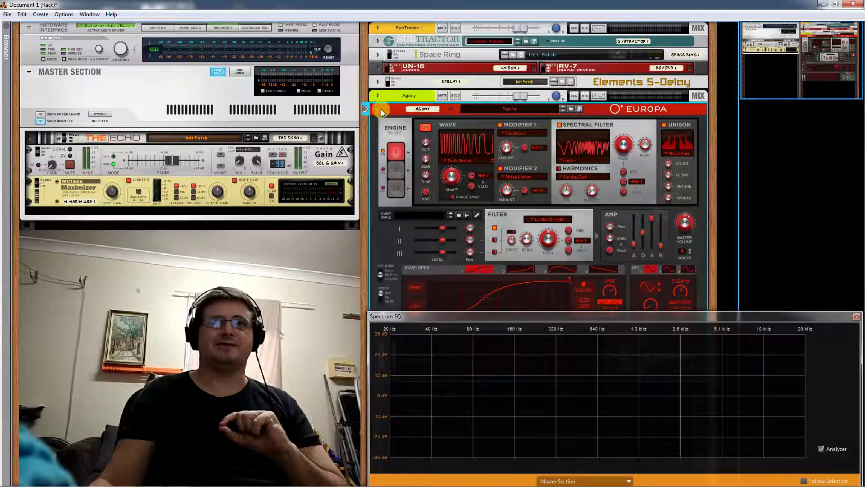
key("Delete")
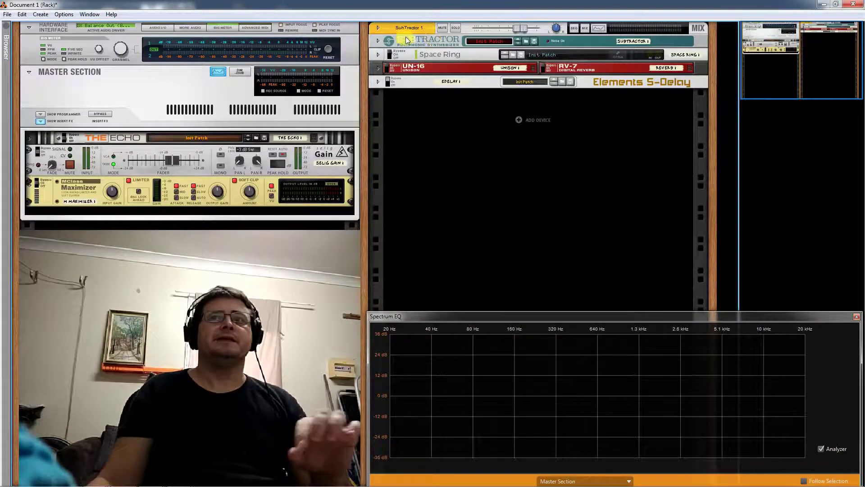
left_click(378, 40)
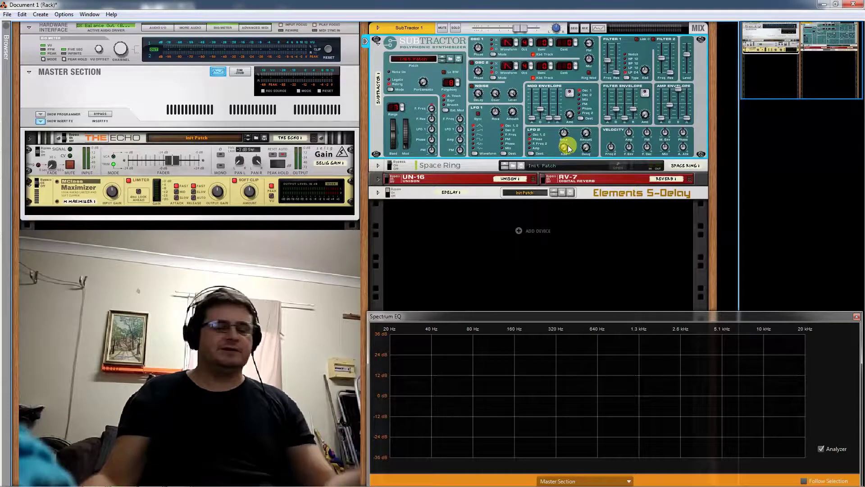
- Raise the SubTractor's Filter 1 frequency
mouse_move(568, 145)
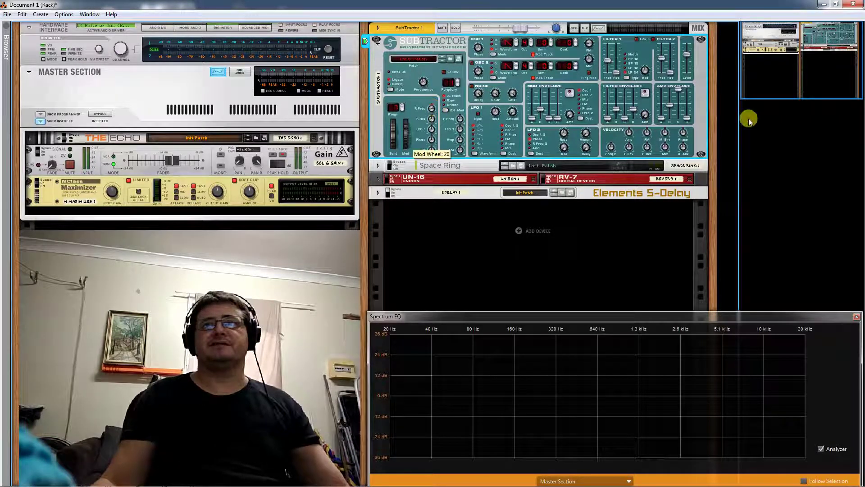
left_click_drag(606, 67, 618, 42)
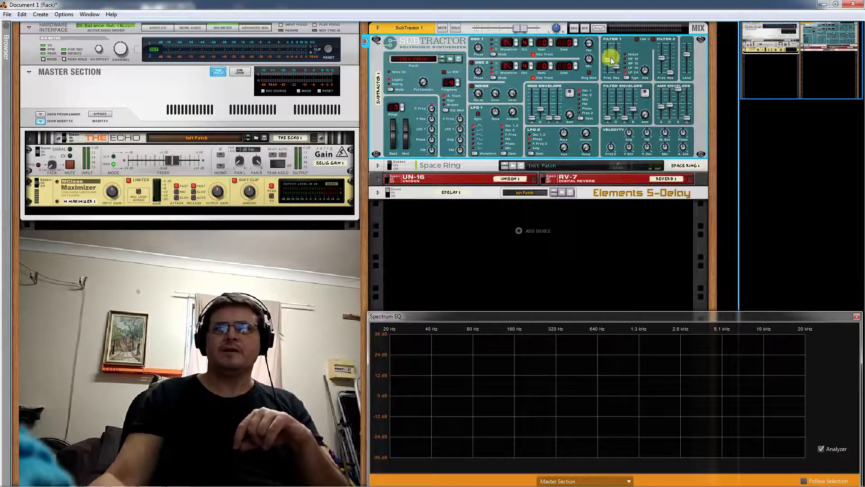
mouse_move(609, 65)
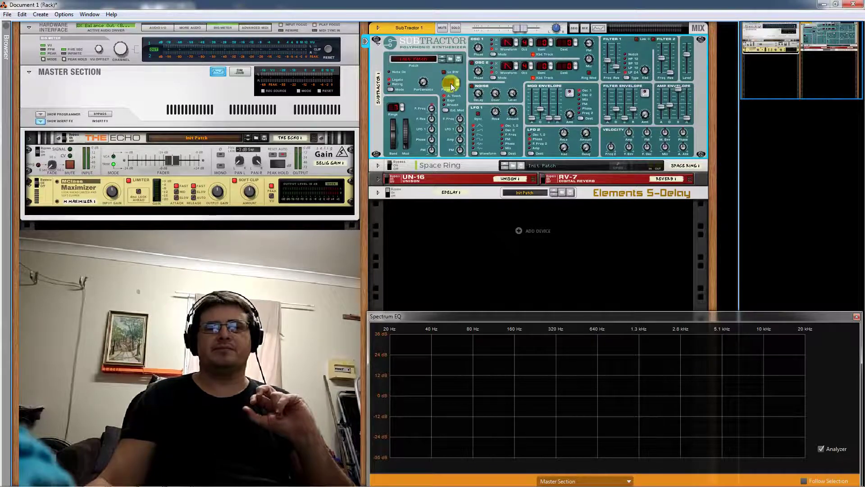
mouse_move(453, 87)
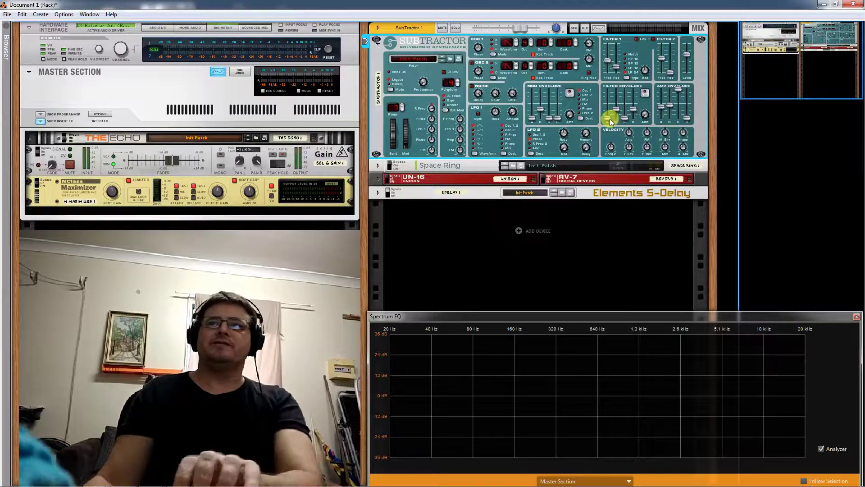
- Set the filter envelope attack to 10 and adjust the velocity response and the amp envelope's attack
left_click_drag(611, 119, 614, 120)
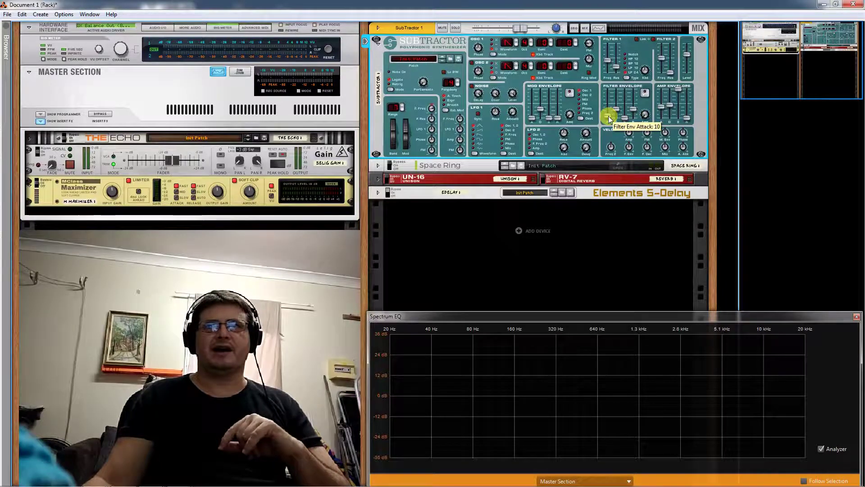
mouse_move(633, 145)
left_mouse_down()
mouse_move(640, 125)
mouse_move(638, 135)
left_mouse_up()
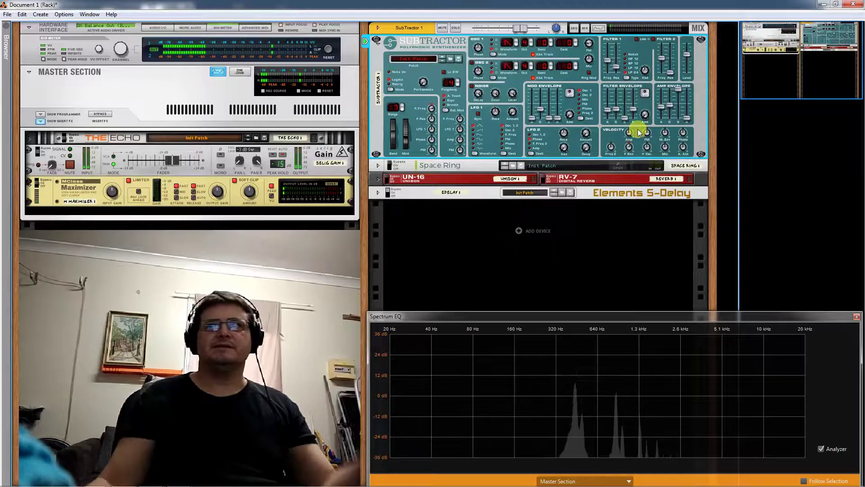
left_click_drag(662, 116, 666, 115)
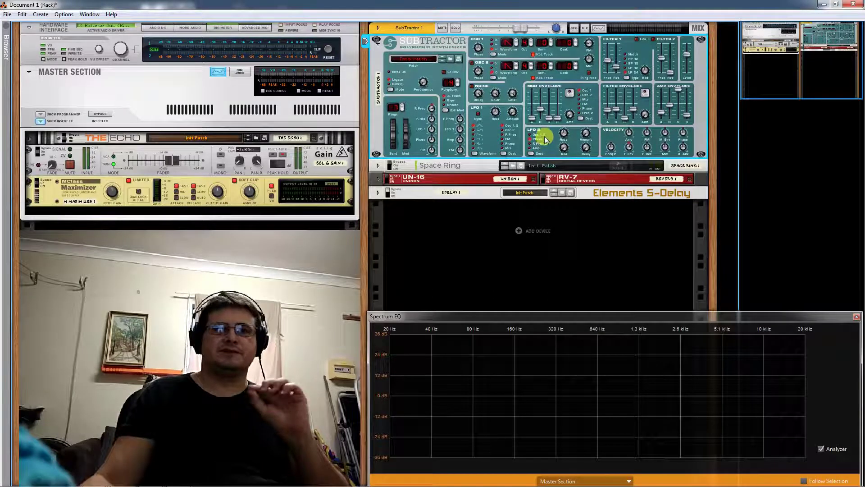
- Lower the mod envelope decay to 10 and reduce the FM amount
mouse_move(541, 111)
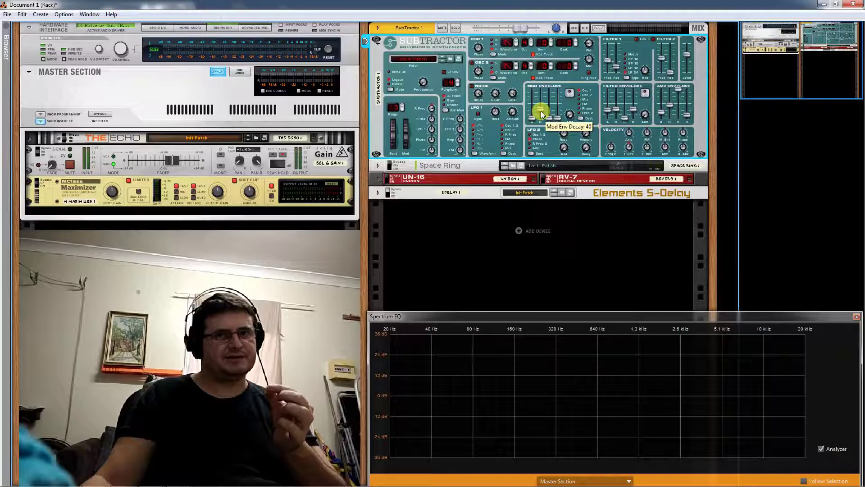
left_click_drag(541, 112, 550, 120)
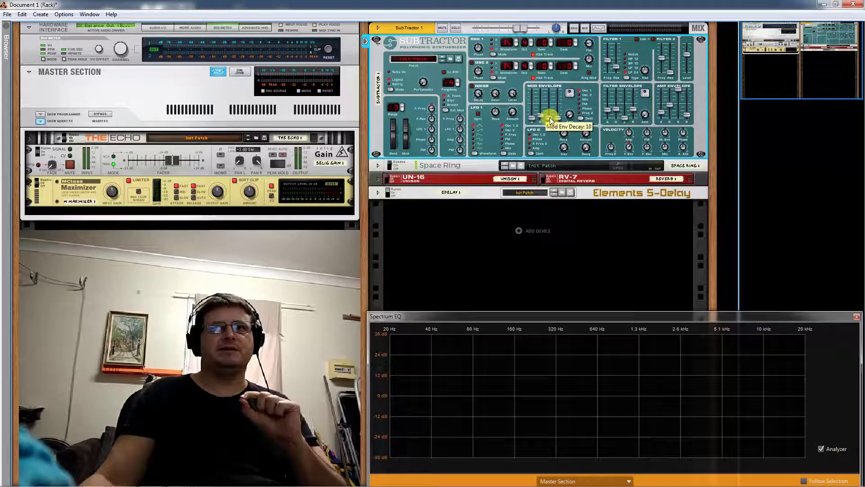
mouse_move(591, 46)
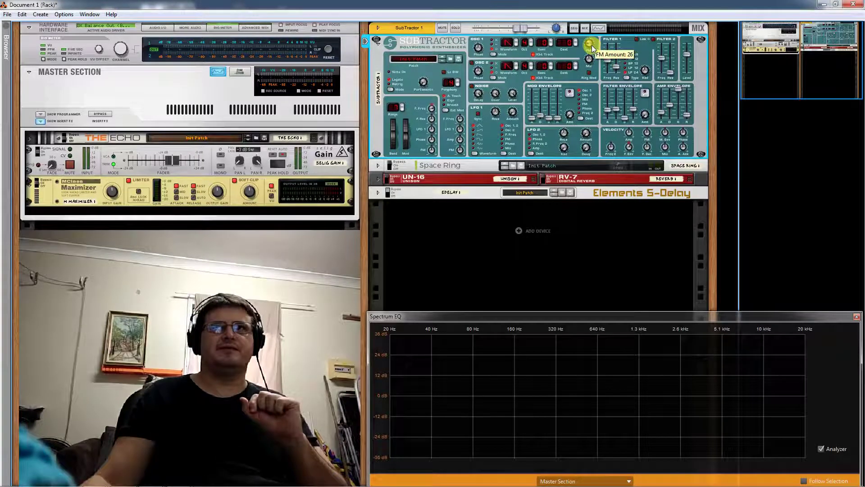
left_click_drag(589, 50, 599, 77)
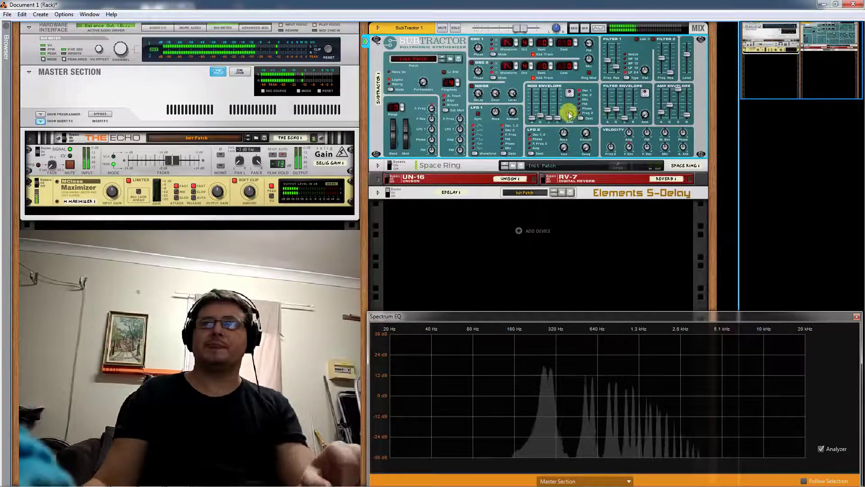
- Raise the mod envelope's amount and decay, and fine-tune the filter envelope's decay
left_click_drag(579, 106, 573, 71)
left_click_drag(540, 118, 545, 113)
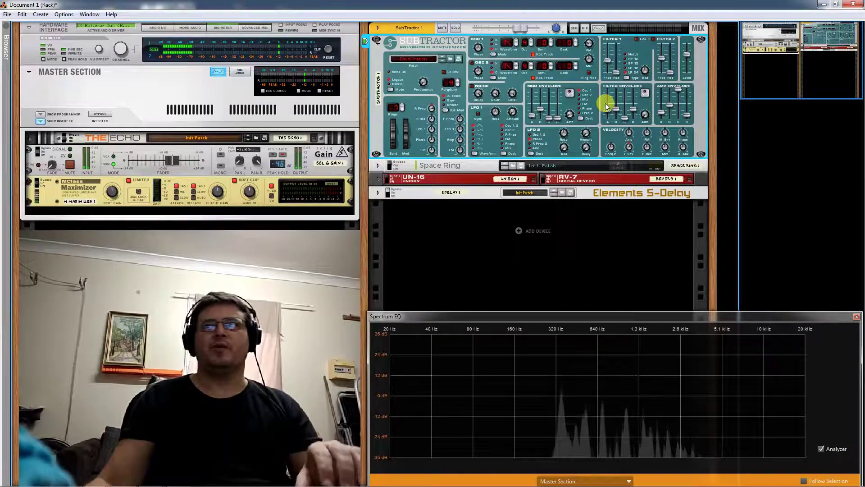
left_click_drag(605, 103, 617, 109)
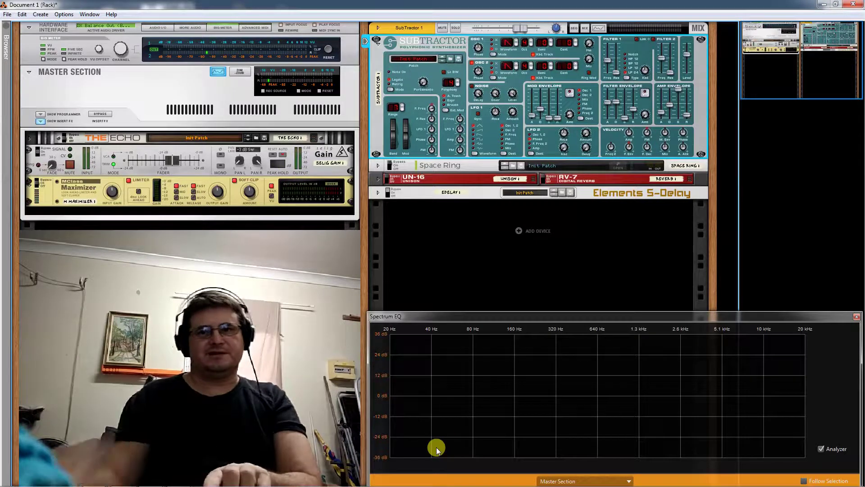
- In the Spectrum EQ, enable a high-pass filter at 84.5 Hz on the SubTractor 1 channel and return the display to the Master Section
mouse_move(399, 483)
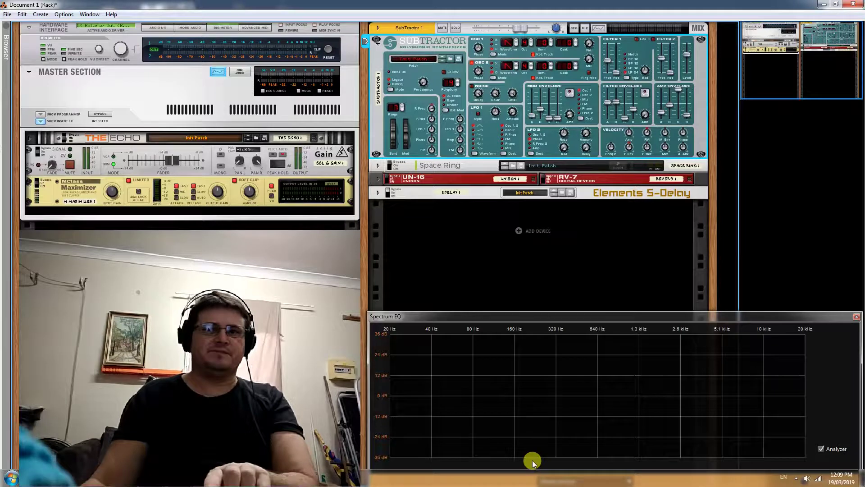
left_click(629, 481)
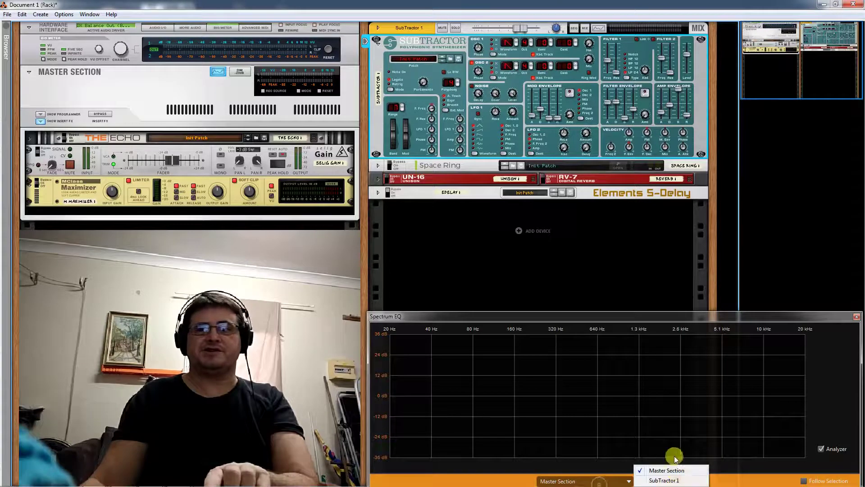
left_click(665, 480)
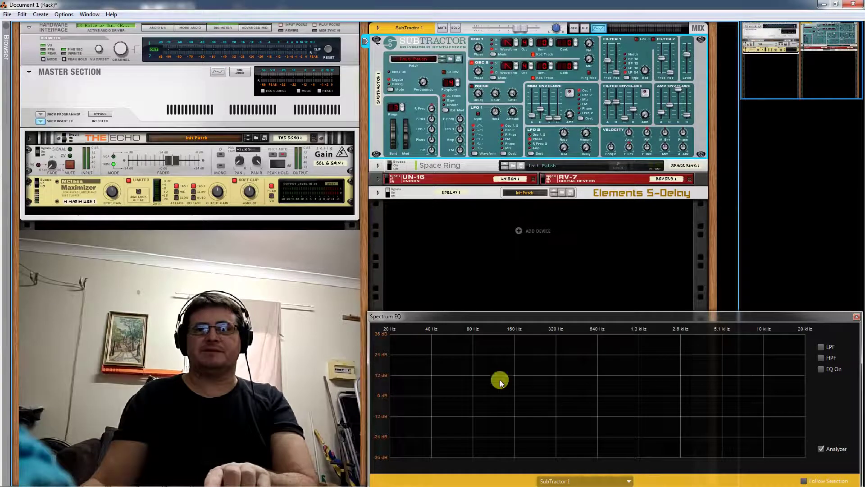
left_click(821, 359)
mouse_move(547, 399)
left_mouse_down()
mouse_move(524, 394)
mouse_move(444, 409)
mouse_move(477, 412)
left_mouse_up()
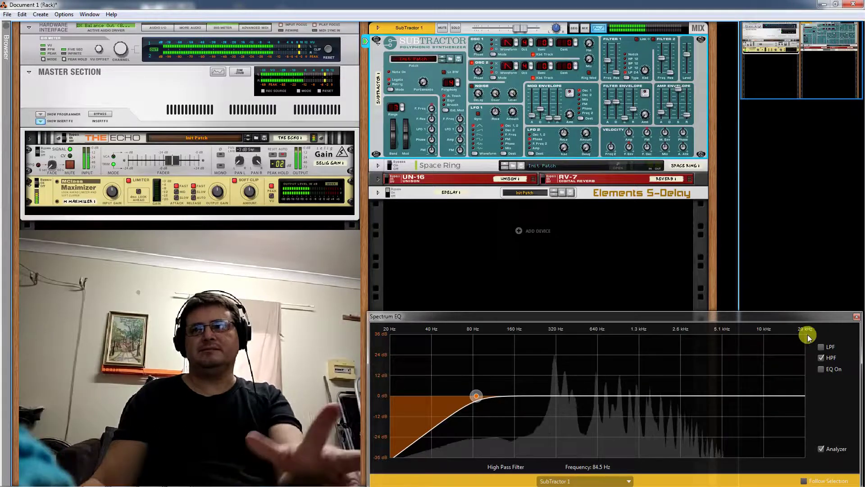
left_click(629, 481)
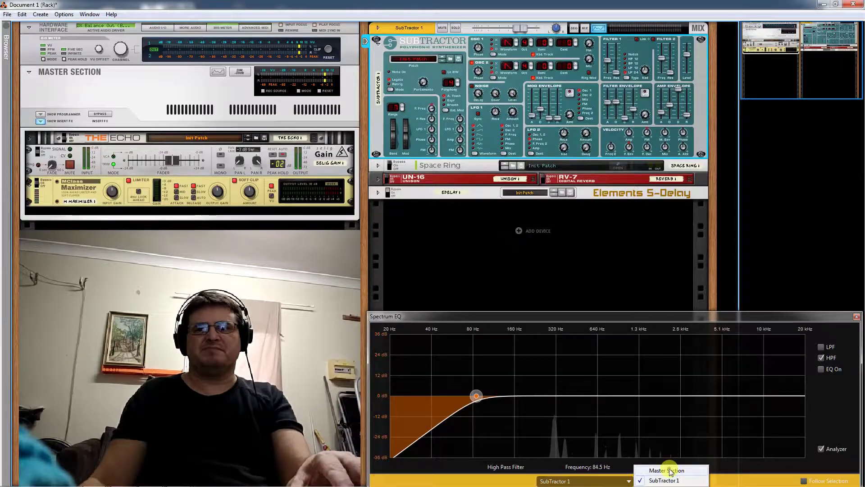
left_click(672, 470)
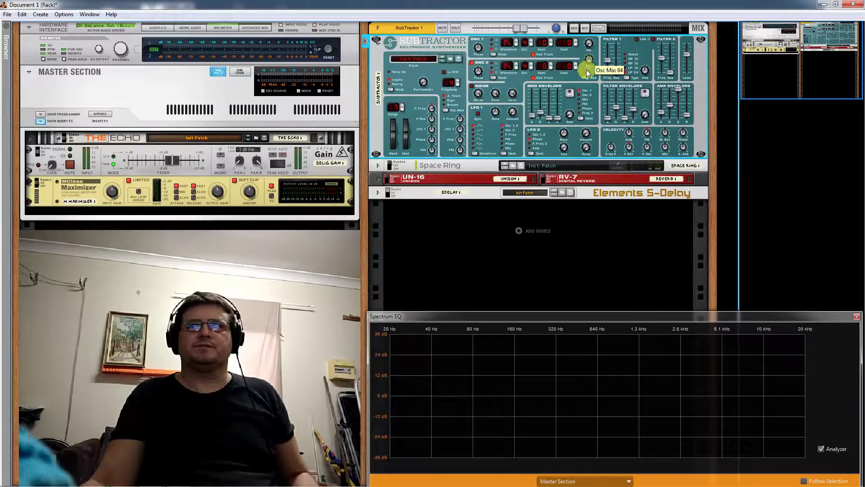
- Raise oscillator 2's cent tuning and adjust the amp envelope's attack, decay and sustain
left_click_drag(569, 68, 573, 52)
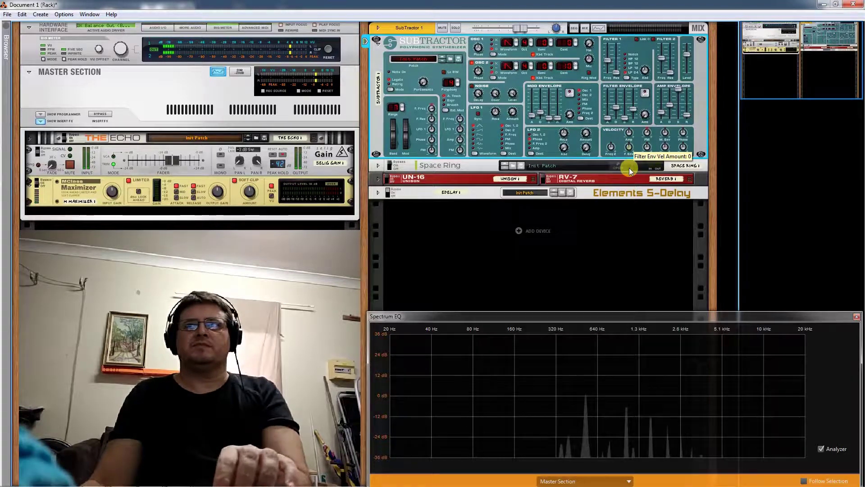
left_click_drag(662, 111, 665, 104)
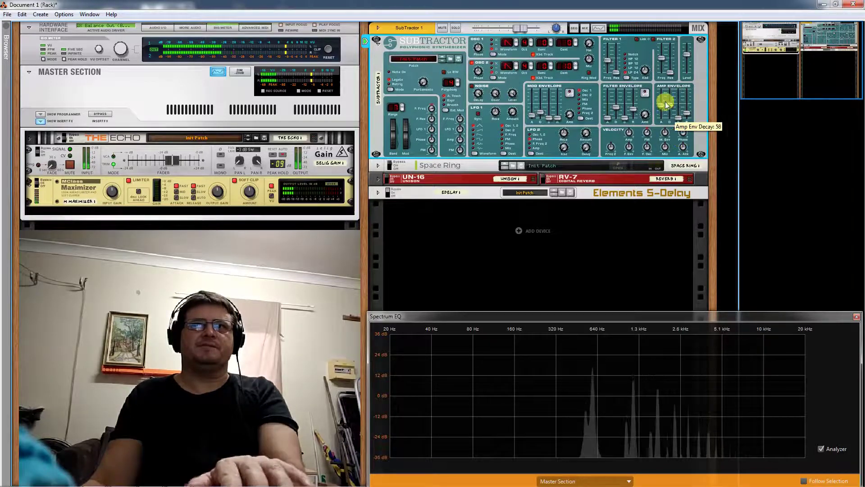
left_click_drag(671, 105, 682, 142)
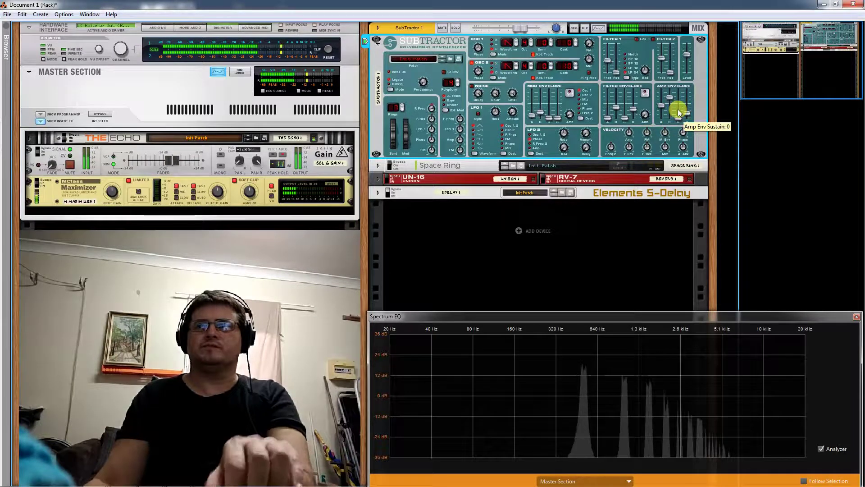
left_click_drag(678, 104, 680, 62)
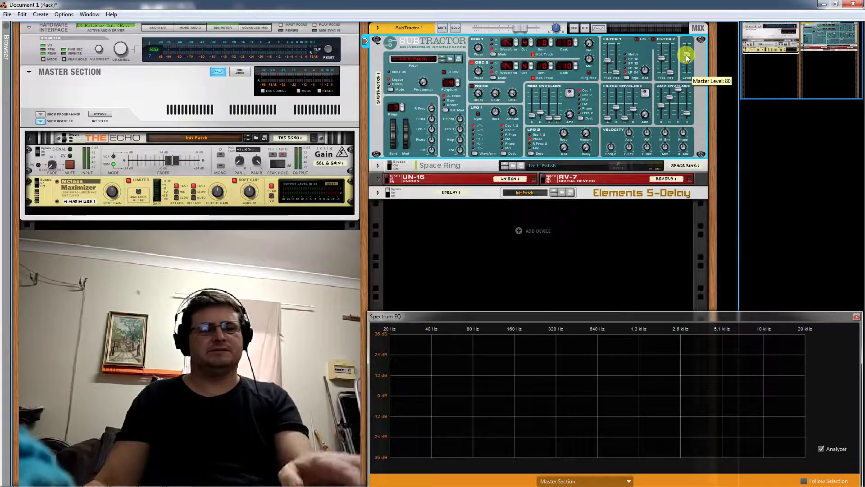
- Trim the SubTractor's master level slightly, and set LFO 2's keyboard tracking to 65 with a higher LFO 2 amount
left_click_drag(686, 57, 687, 58)
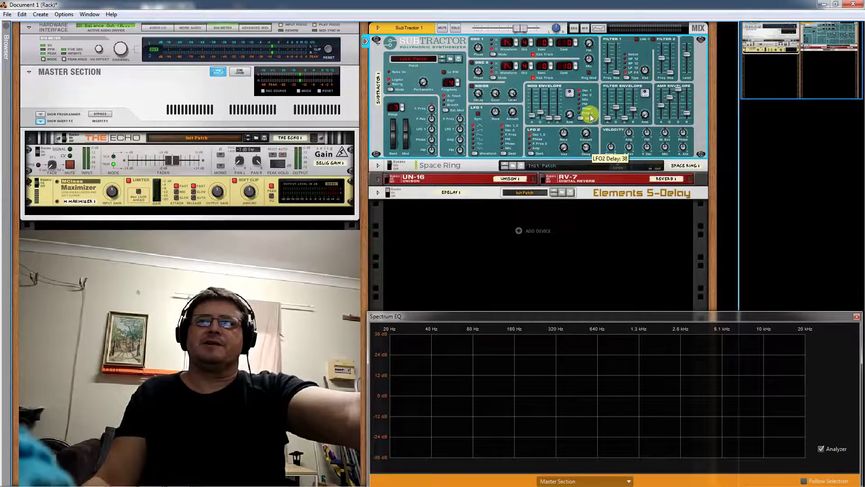
left_click_drag(565, 147, 572, 86)
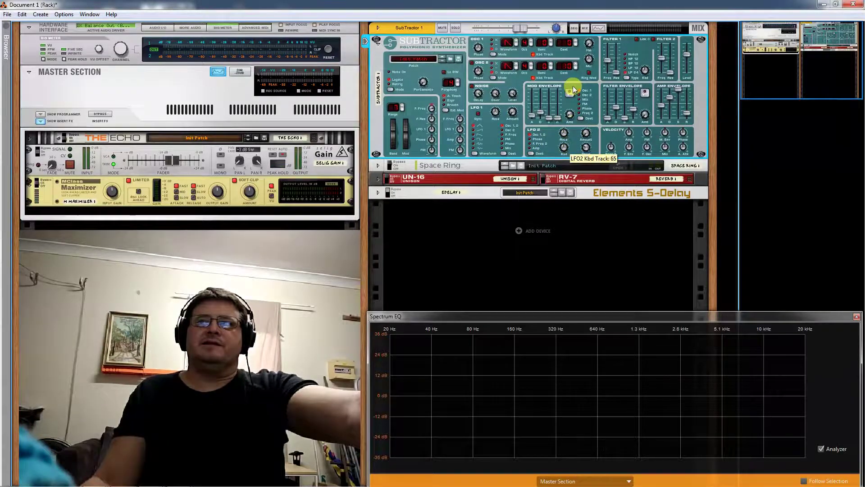
mouse_move(586, 134)
left_mouse_down()
mouse_move(589, 115)
mouse_move(582, 120)
left_mouse_up()
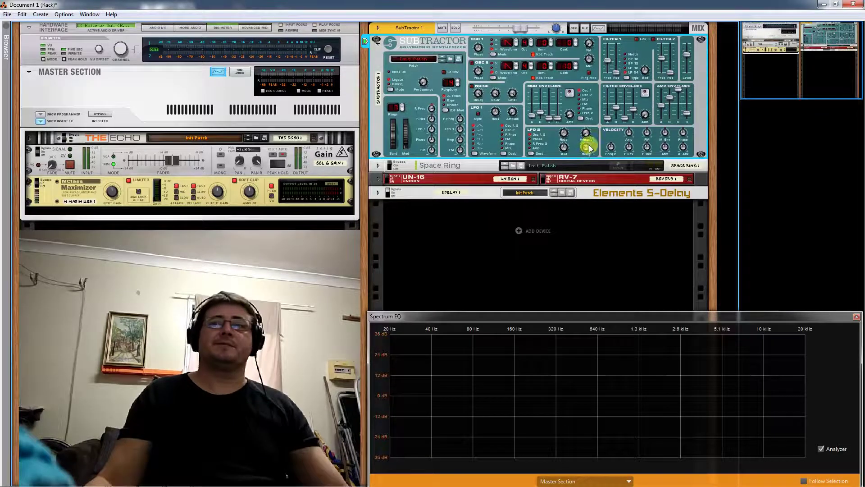
mouse_move(588, 158)
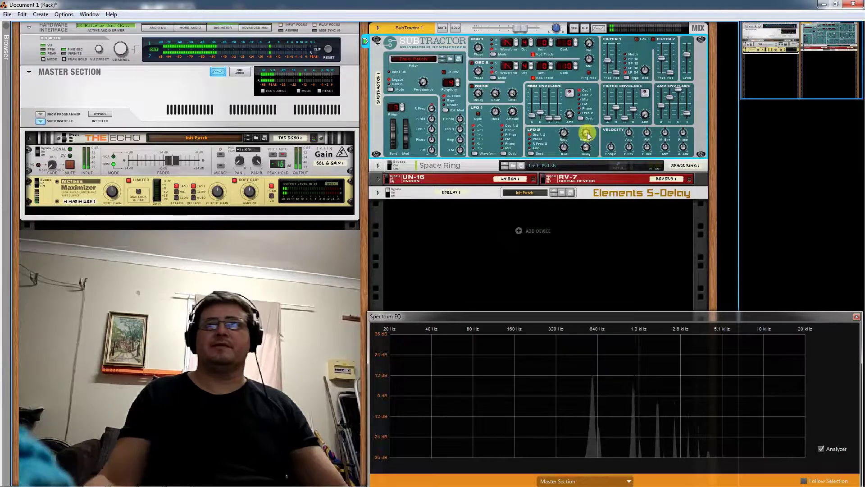
- Turn down LFO 2's rate and amount, and try amp envelope attack settings of 64, 52 and 42
left_click_drag(562, 132, 566, 152)
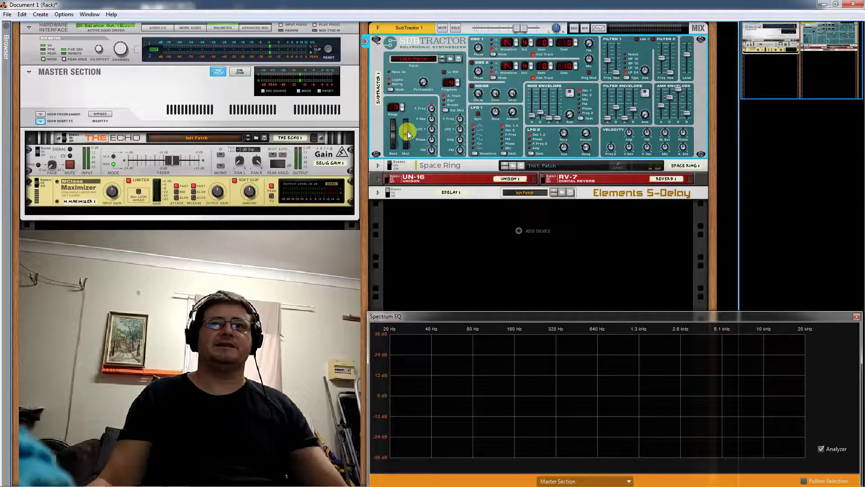
left_click_drag(586, 136, 589, 149)
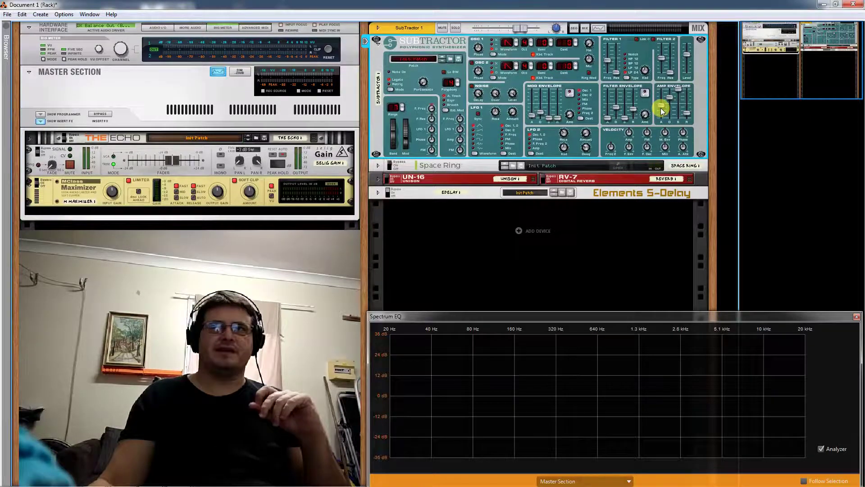
left_click_drag(662, 105, 670, 104)
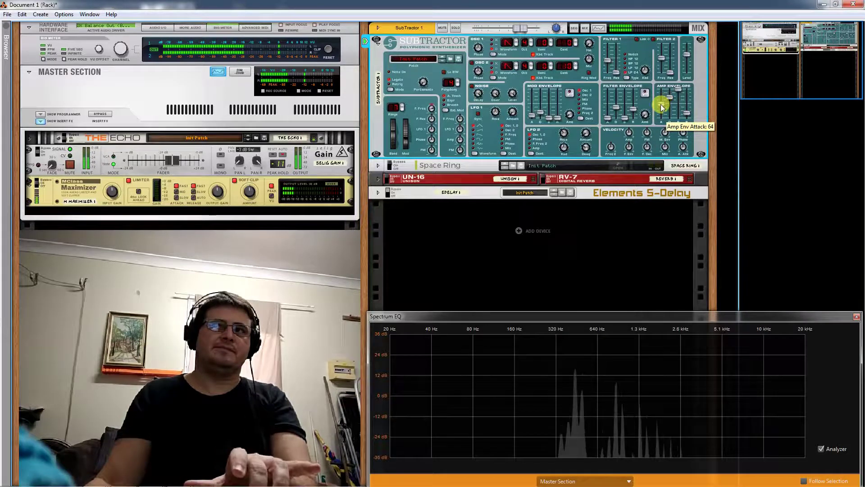
mouse_move(667, 106)
left_mouse_down()
mouse_move(669, 98)
mouse_move(662, 107)
left_mouse_up()
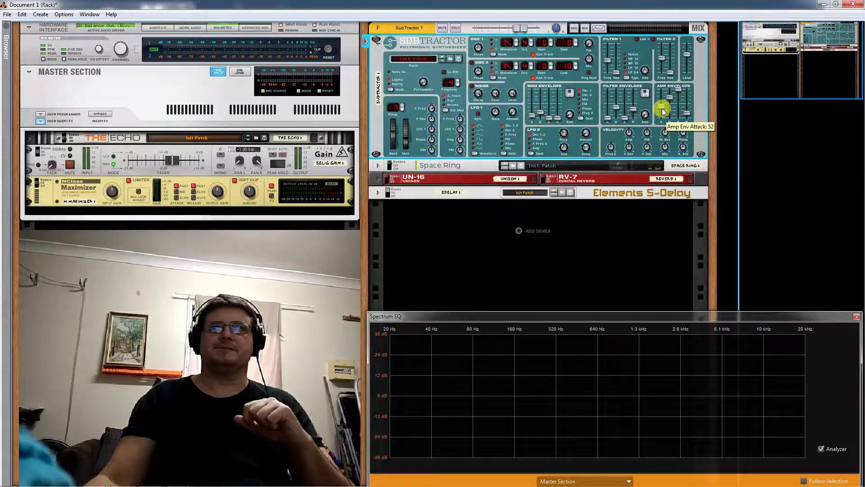
mouse_move(663, 107)
left_mouse_down()
mouse_move(663, 115)
mouse_move(666, 107)
left_mouse_up()
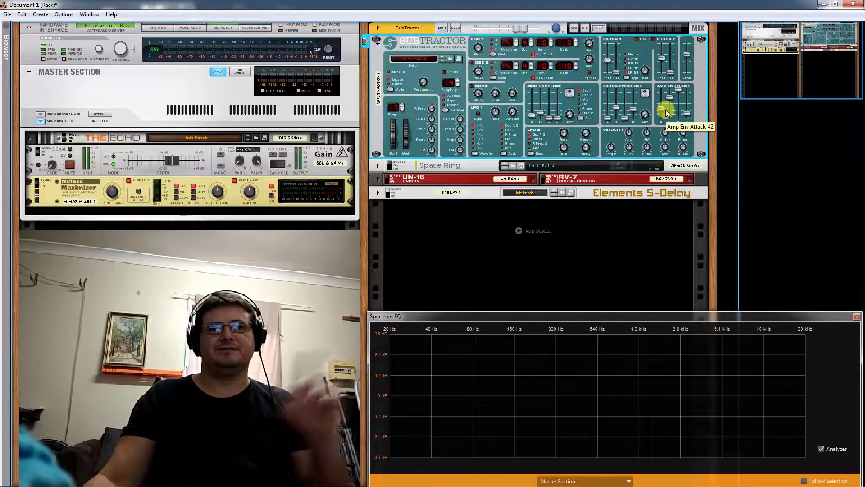
left_click_drag(666, 109, 669, 112)
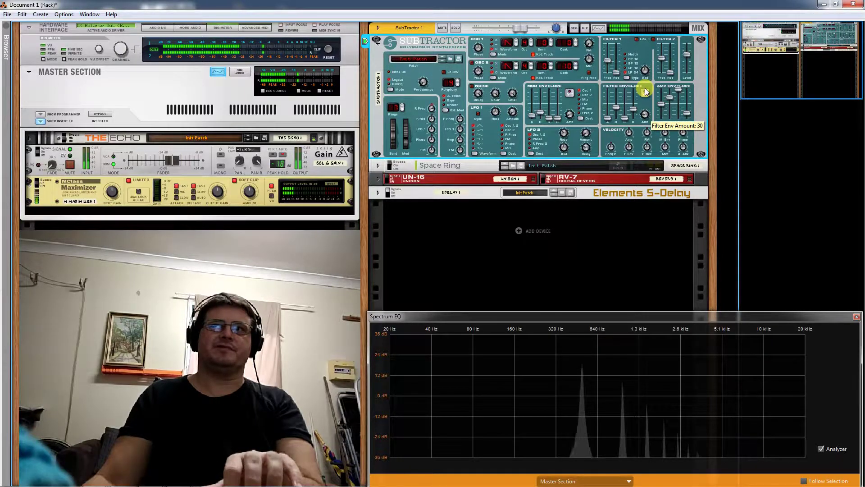
- Adjust the filter envelope with its sustain at 0 and a longer decay, and set oscillator 2's cent tuning to 25
mouse_move(608, 117)
left_mouse_down()
mouse_move(621, 106)
mouse_move(618, 115)
mouse_move(618, 94)
mouse_move(613, 110)
mouse_move(621, 113)
left_mouse_up()
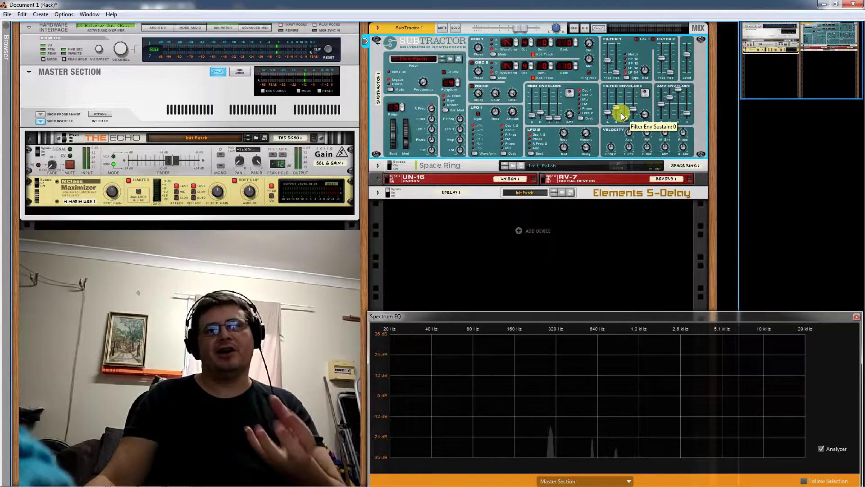
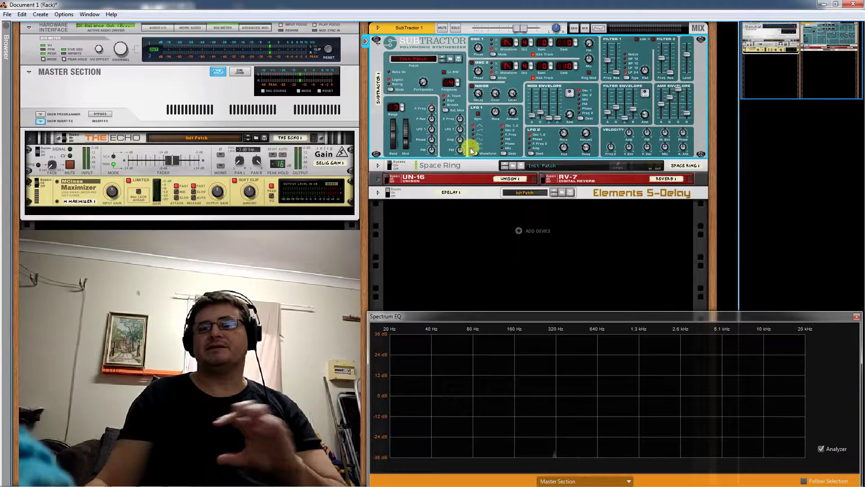
left_click_drag(615, 112, 615, 99)
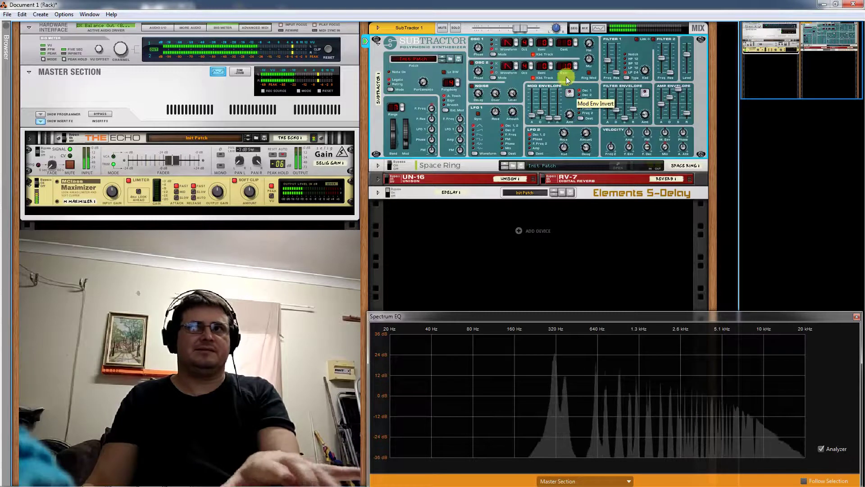
left_click_drag(577, 60, 577, 45)
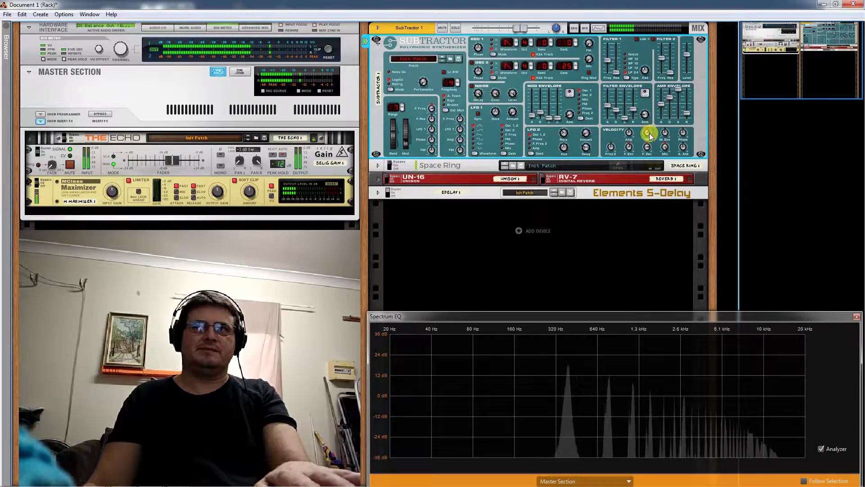
- Raise the amp envelope's attack and turn down the velocity control for amp attack
left_click_drag(664, 109, 668, 100)
left_click(684, 148)
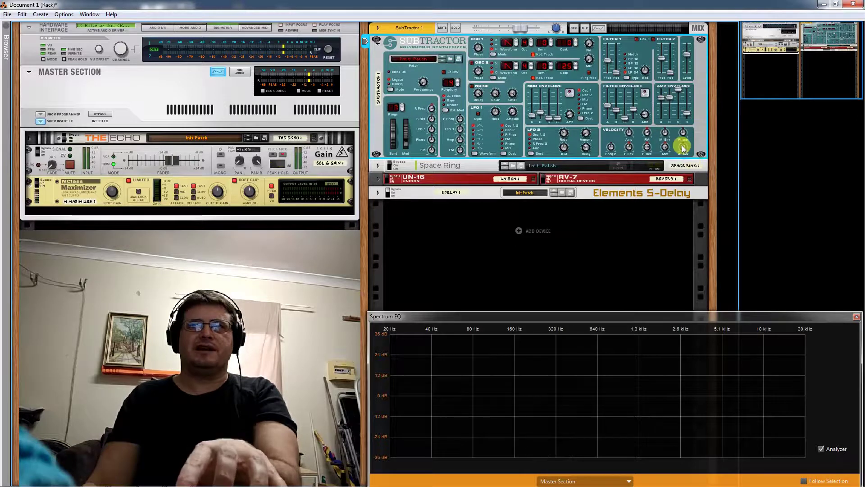
left_click_drag(684, 148, 685, 168)
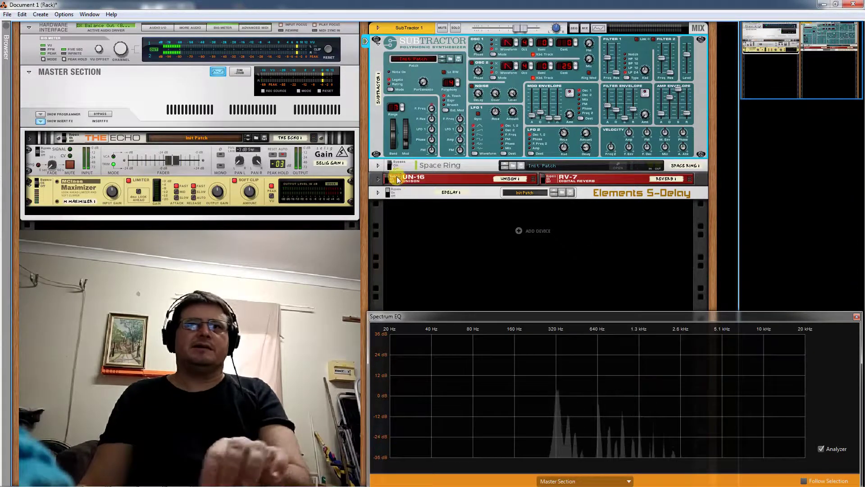
- Unfold the UN-16 unison and RV-7 reverb, and turn down the reverb's size and dry/wet balance
left_click(378, 179)
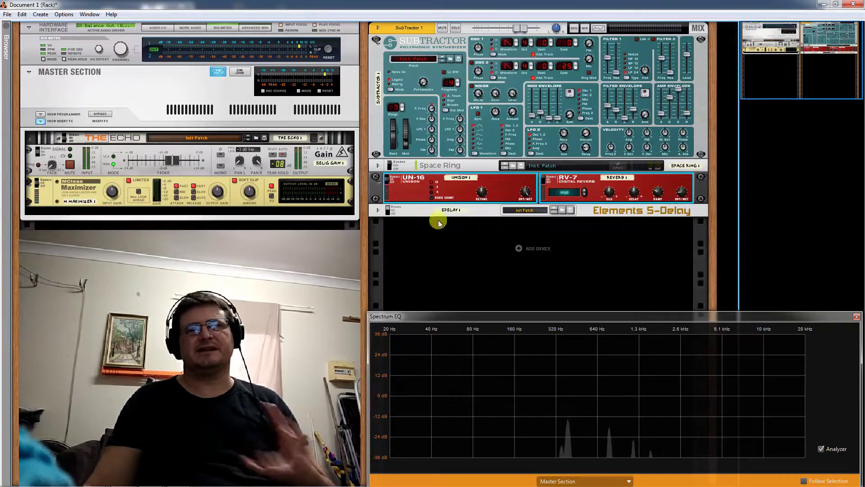
mouse_move(608, 60)
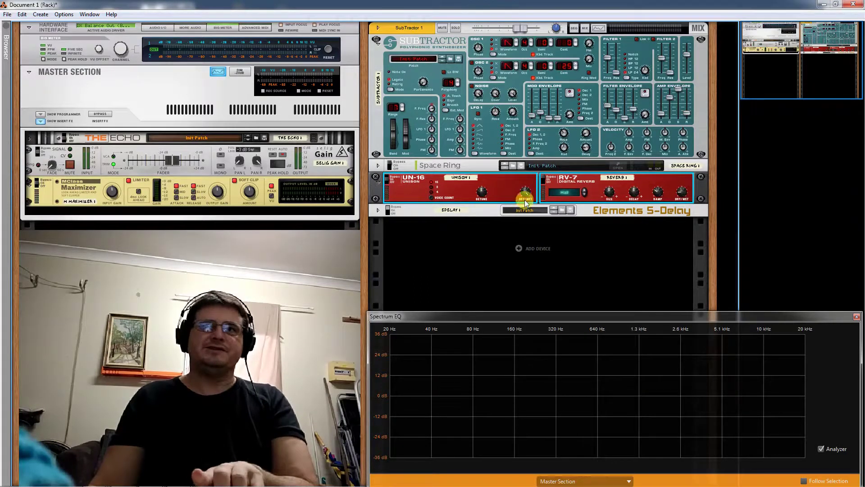
mouse_move(525, 193)
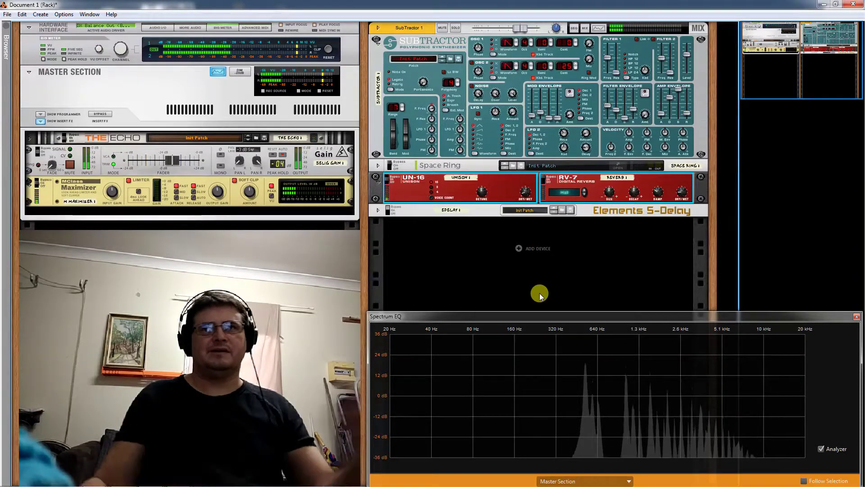
left_click(397, 179)
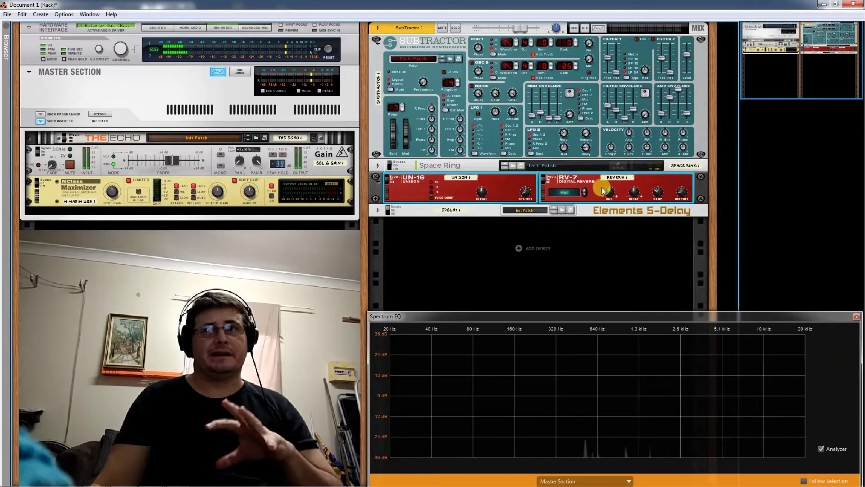
mouse_move(682, 193)
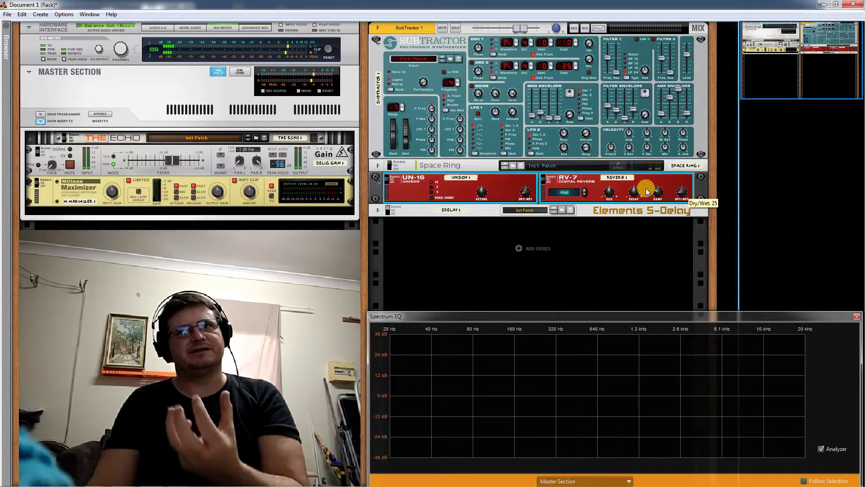
left_click_drag(681, 192, 683, 199)
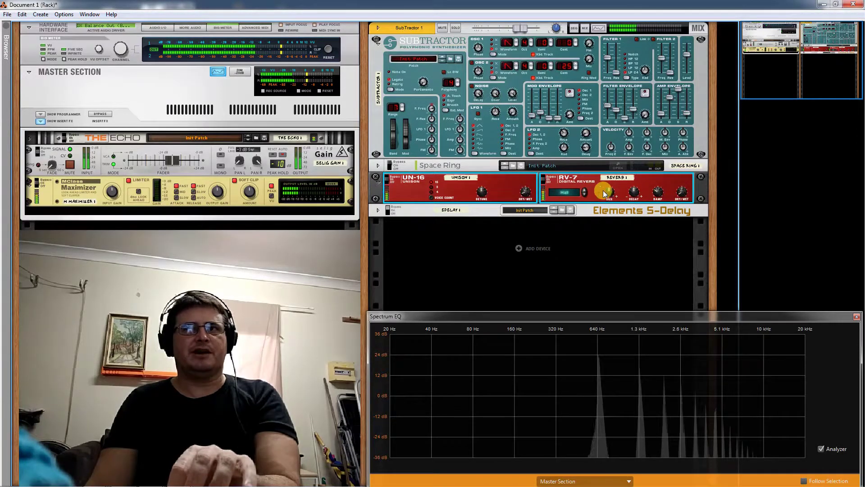
left_click_drag(612, 190, 607, 219)
left_click_drag(685, 194, 685, 195)
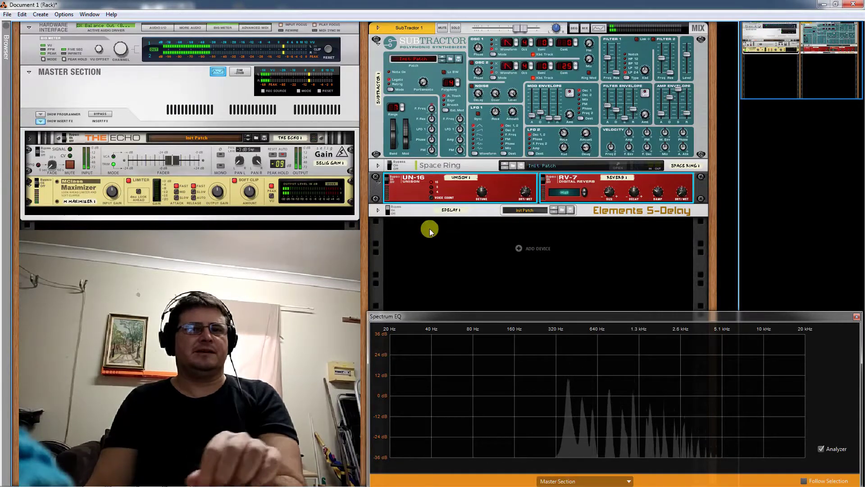
- Switch on the UN-16 unison and the Elements S-Delay, and unfold the S-Delay's controls
left_click(385, 180)
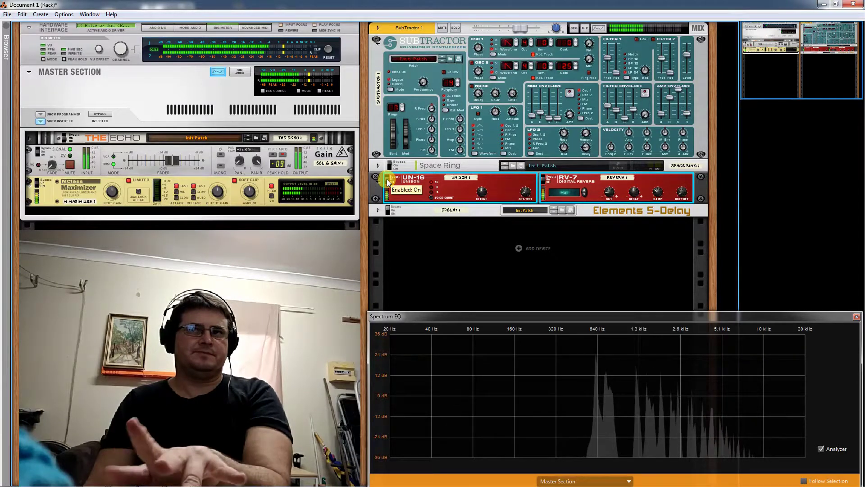
left_click(389, 211)
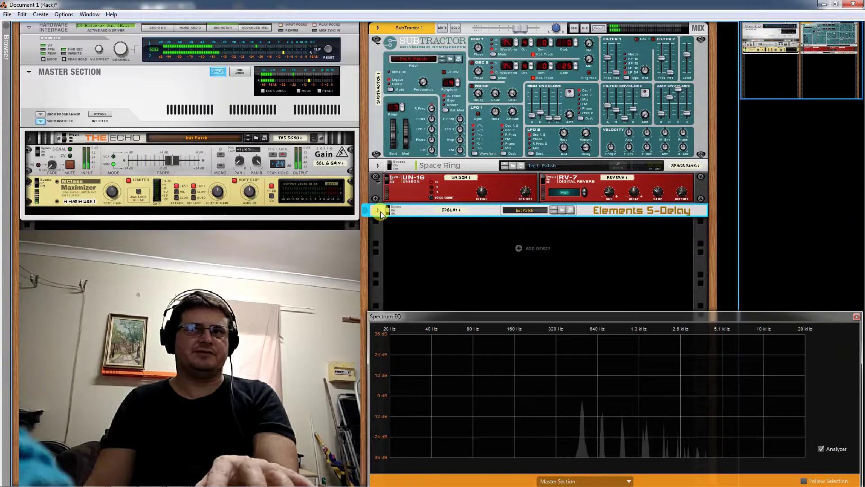
left_click(378, 211)
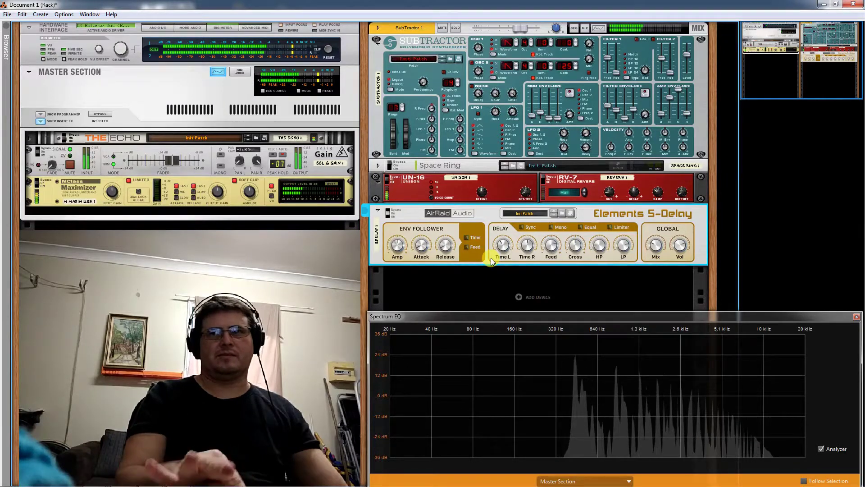
- Examine the S-Delay's left and right time controls and its rear CV inputs, and return to the rack's front view
left_click(398, 178)
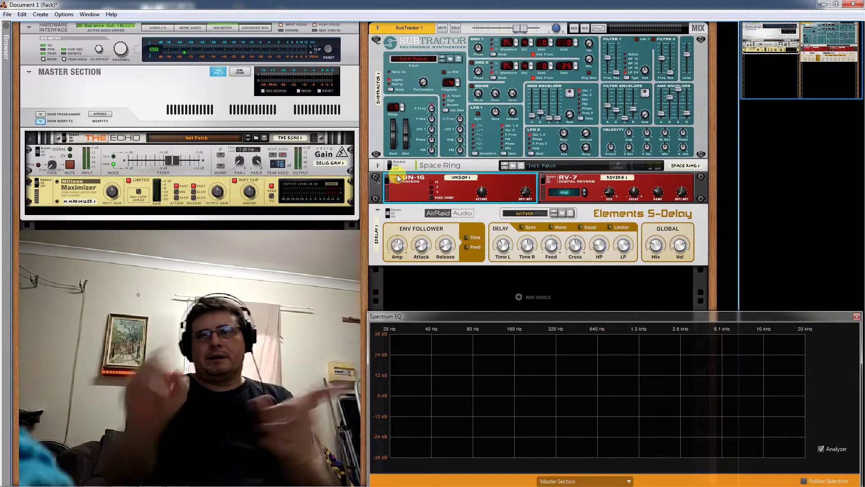
left_click(550, 226)
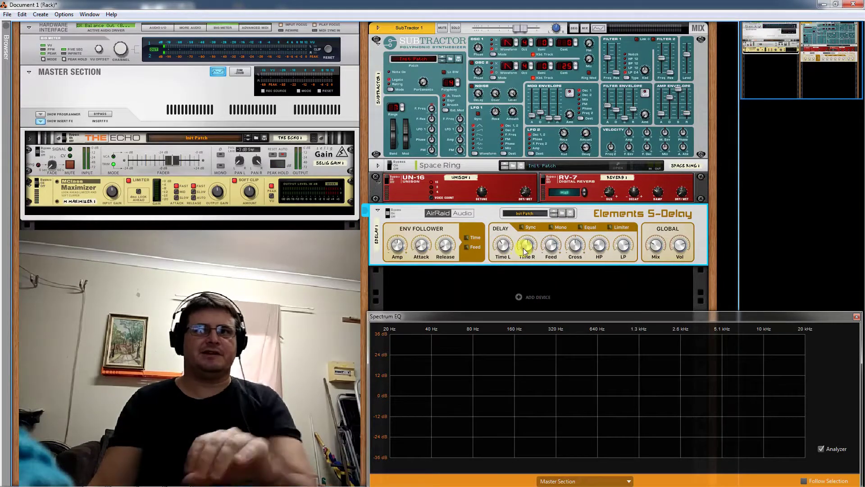
mouse_move(524, 251)
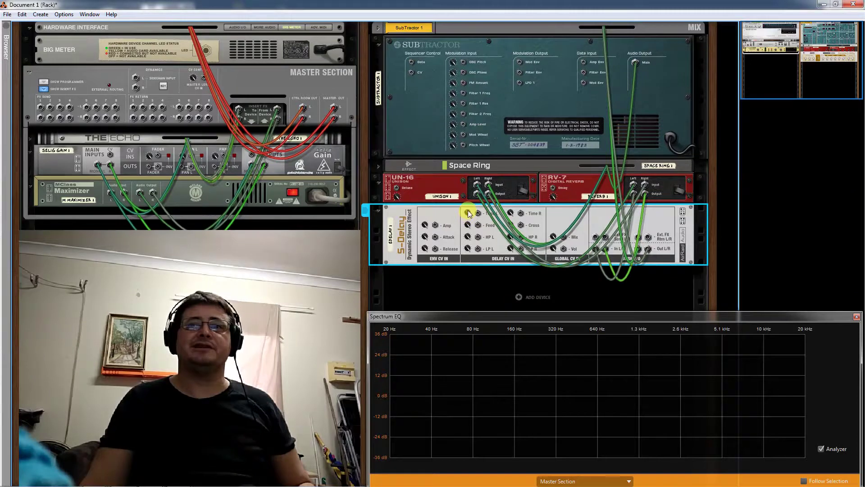
key("Tab")
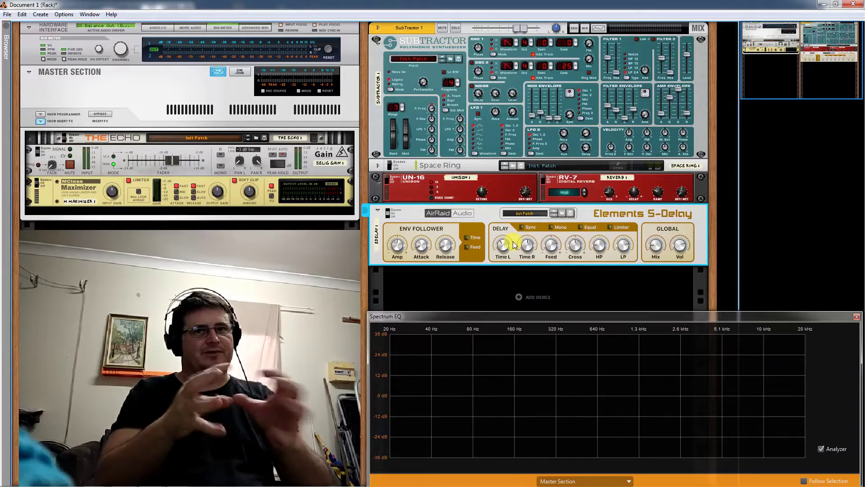
- Set the UN-16's detune to 100, and toggle the bypass switches of the UN-16, RV-7 and S-Delay
left_click(386, 179)
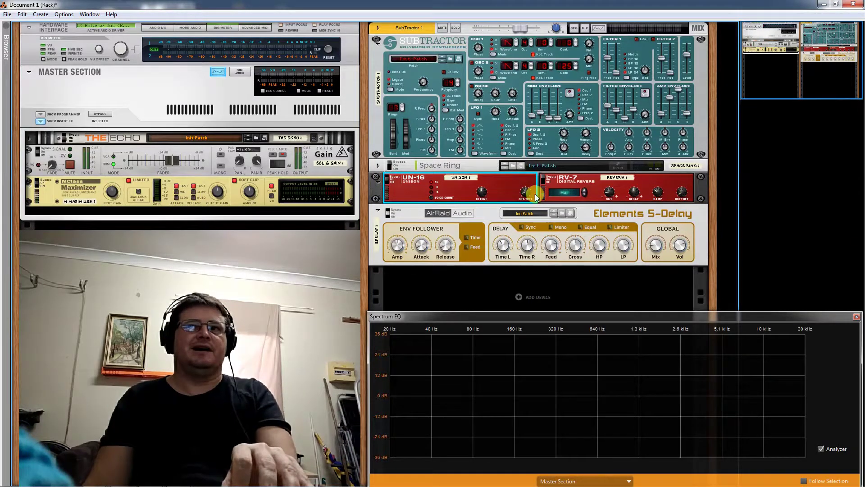
left_click_drag(485, 186, 488, 156)
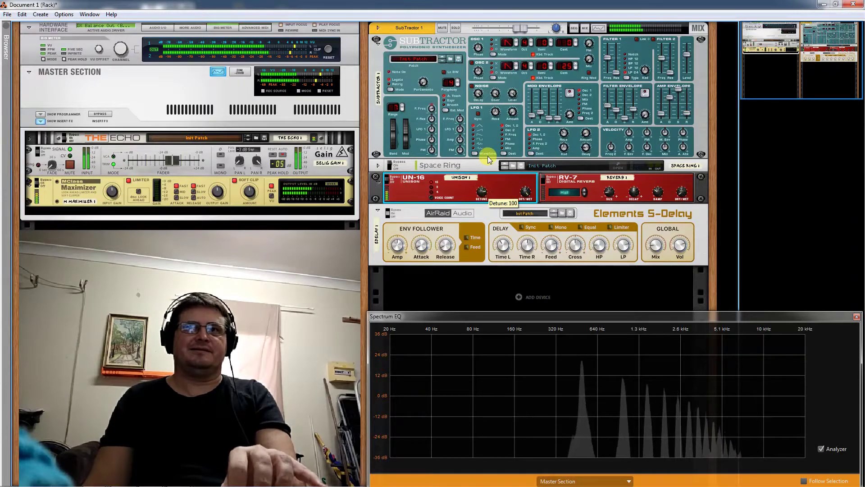
left_click(547, 178)
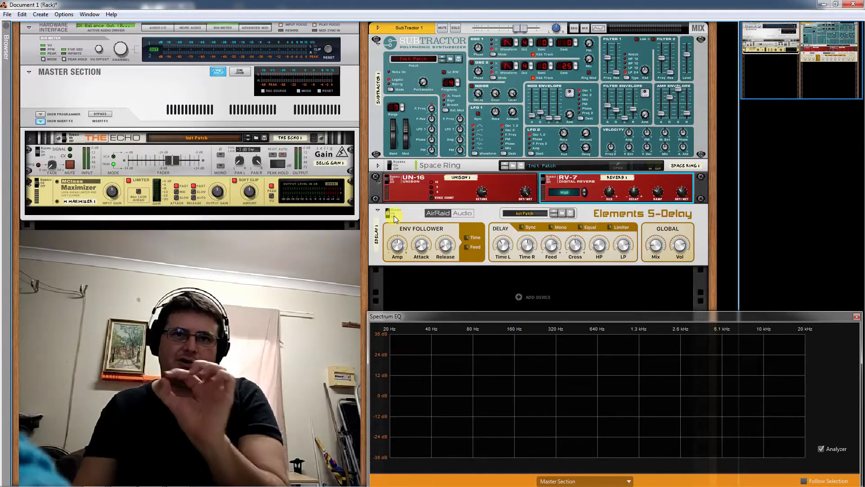
left_click(388, 214)
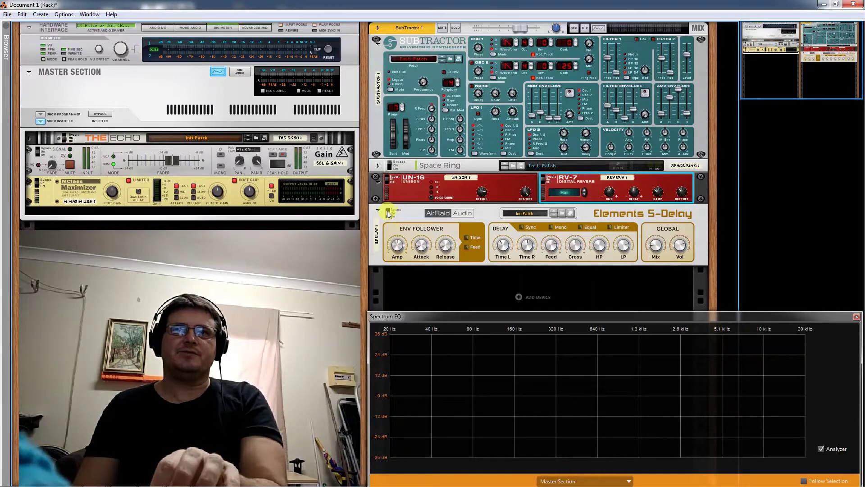
- Enable the UN-16 with a lower dry/wet balance, and set the RV-7 reverb's dry/wet to 10
left_click(520, 175)
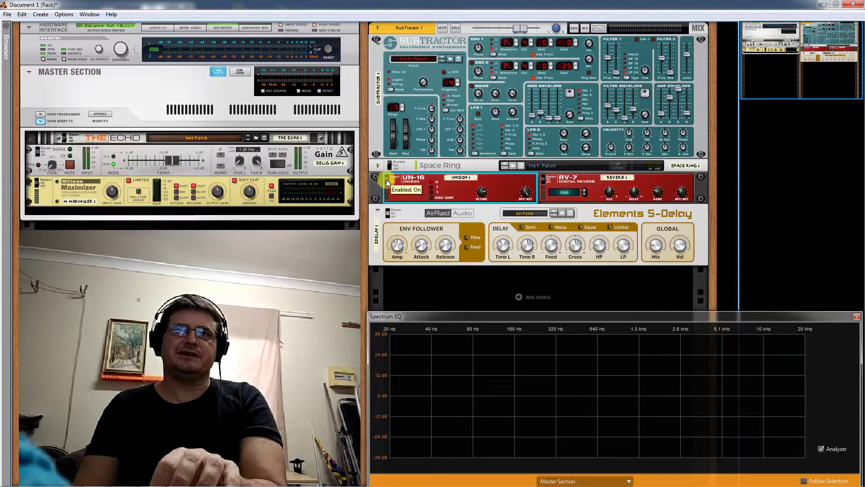
left_click_drag(525, 191, 537, 294)
left_click(613, 193)
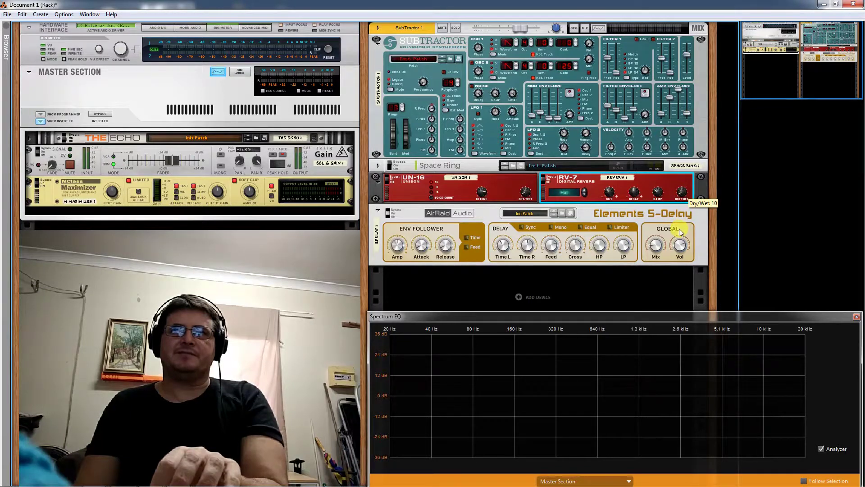
- Set the S-Delay's dry/wet mix to 7% and fold it, and switch the UN-16 unison to On
left_click(655, 250)
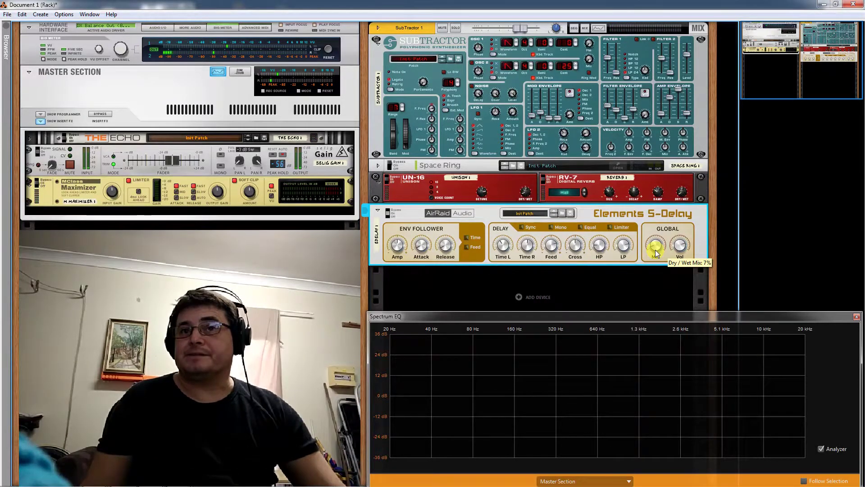
left_click(378, 212)
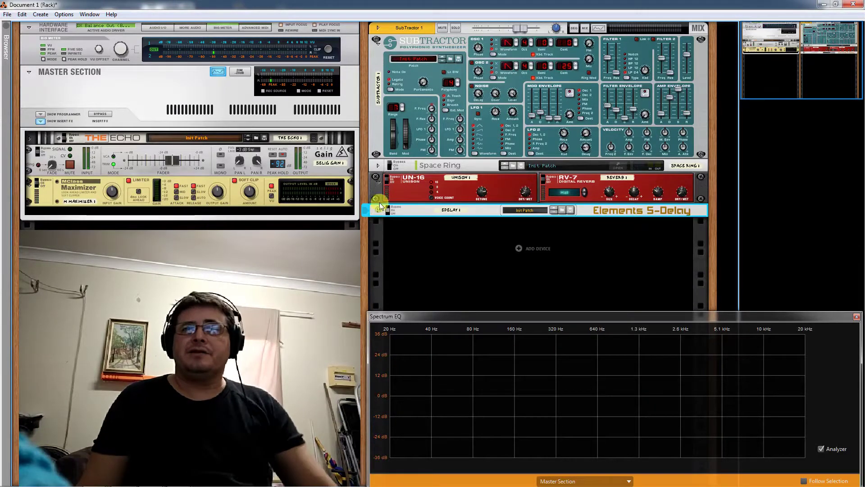
left_click(387, 182)
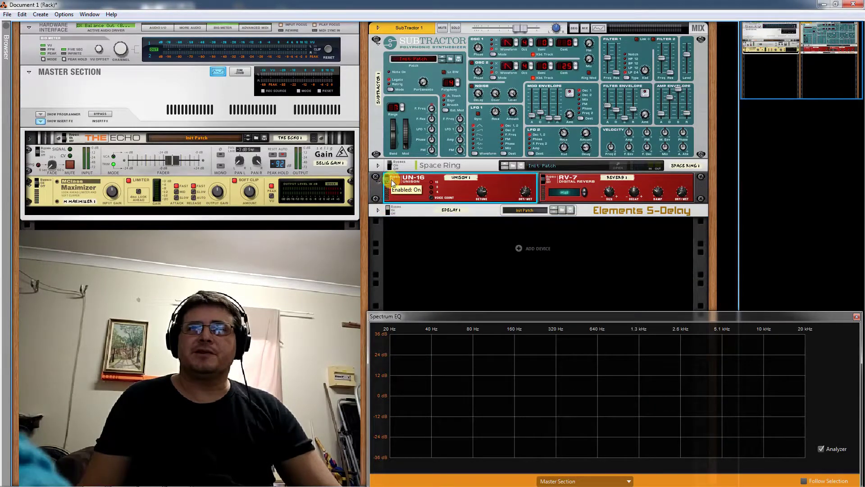
- Switch the RV-7 reverb to Bypass and fold the UN-16 and RV-7 devices
left_click(545, 179)
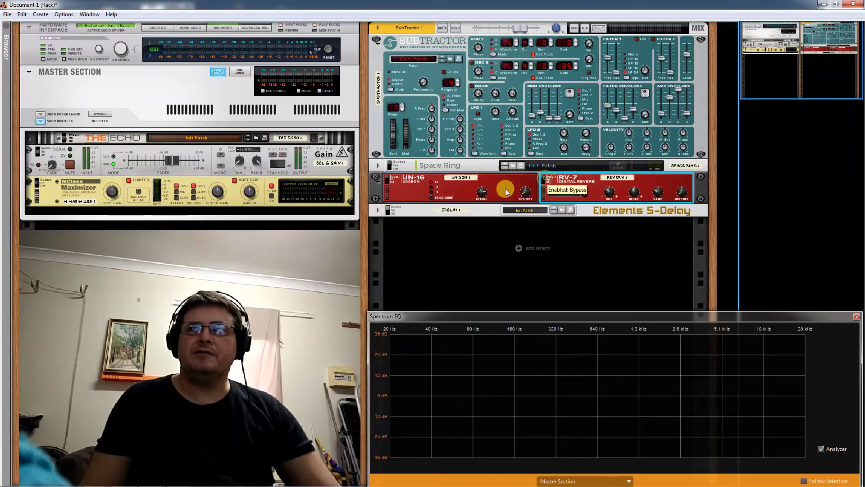
left_click(380, 183)
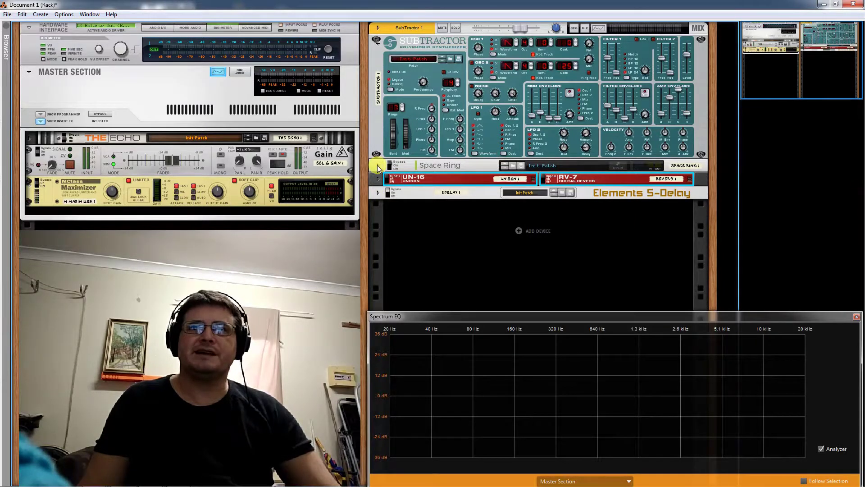
- Unfold Space Ring, view its editor over the SubTractor with Keep open enabled, and close the editor
left_click(378, 166)
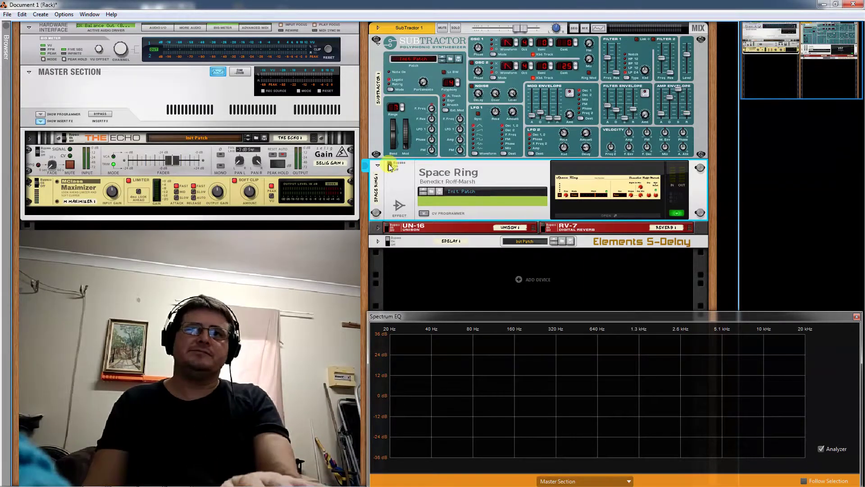
left_click(631, 194)
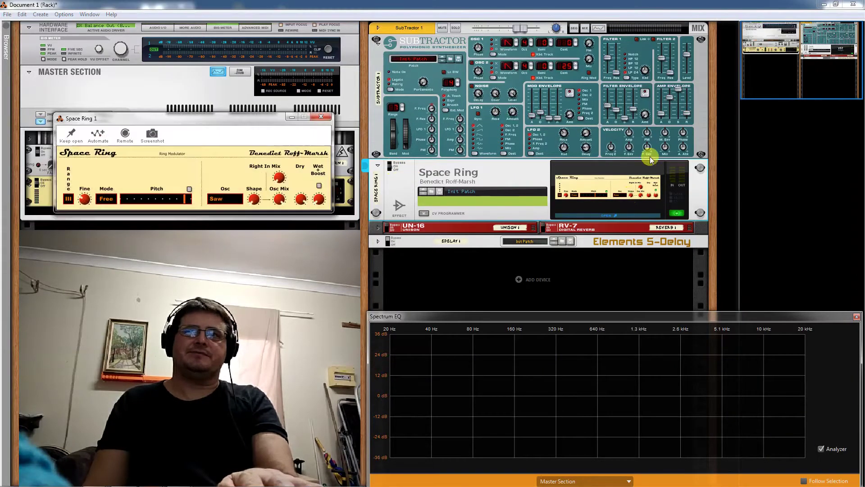
left_click_drag(155, 124, 489, 55)
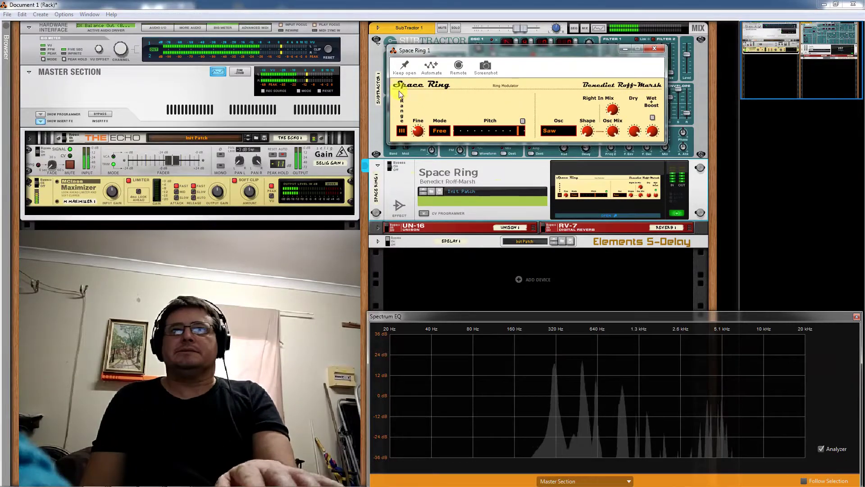
left_click(404, 66)
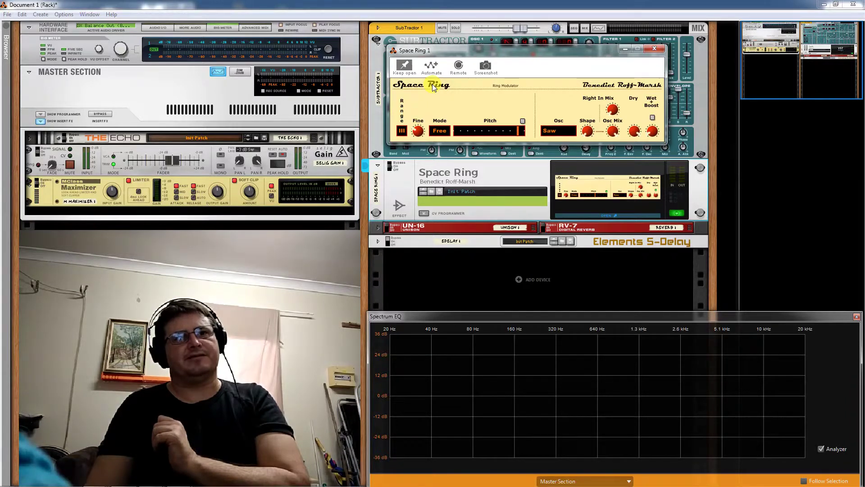
left_click(656, 50)
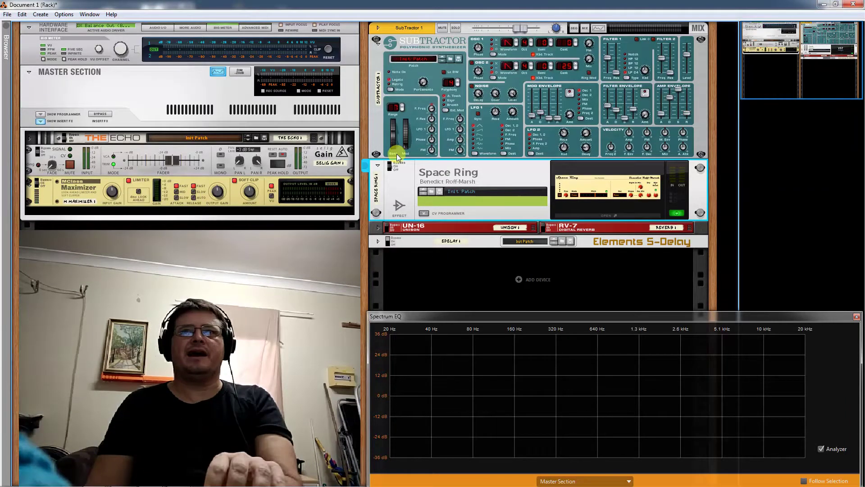
- Enable the SubTractor's ring modulation and oscillator 2, set oscillator 2 to octave 6 and fine tune 0, and raise the oscillator mix to 125
left_click(591, 75)
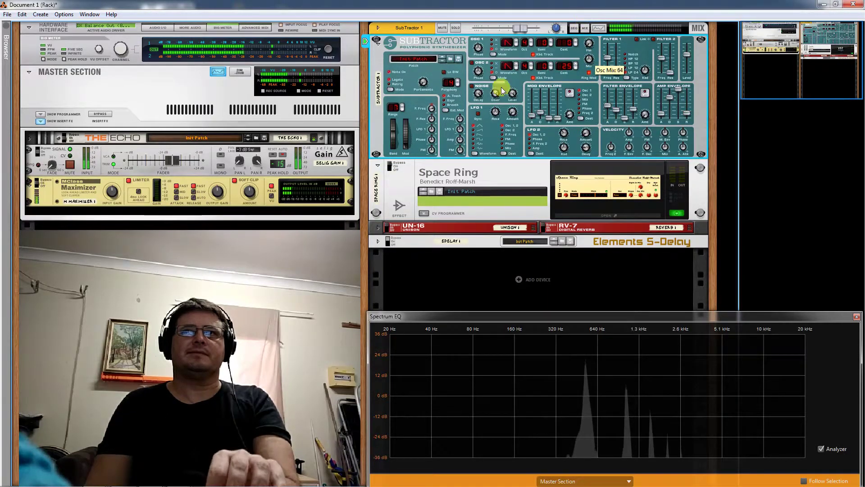
left_click(472, 63)
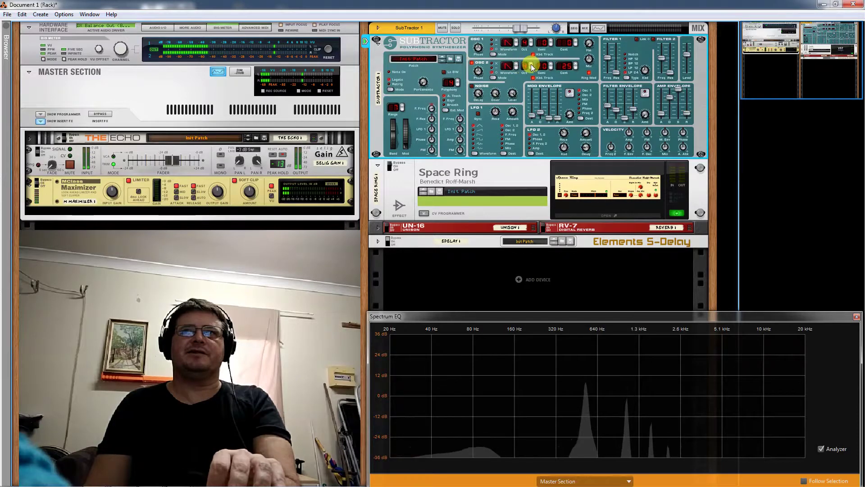
scroll(564, 67, "up", 20)
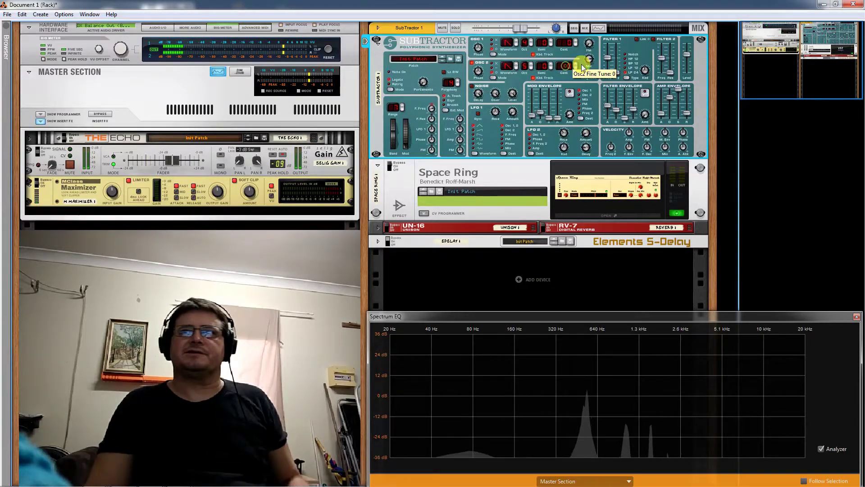
left_click_drag(589, 61, 579, 4)
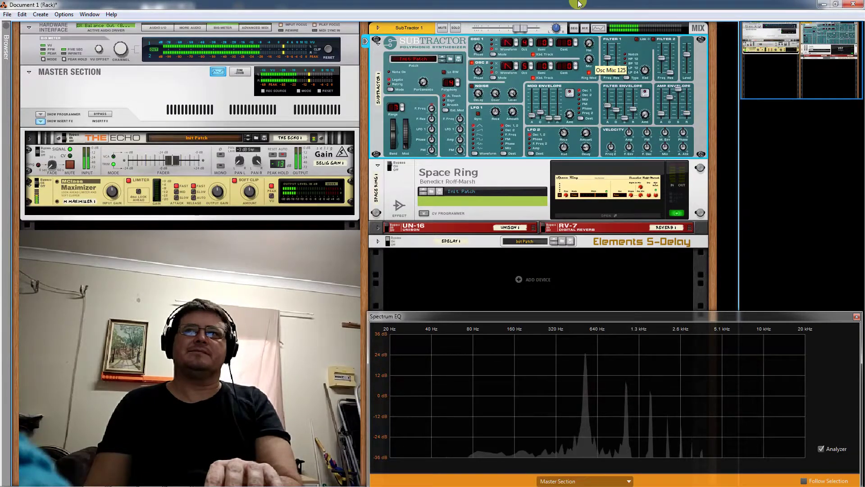
left_click(531, 63)
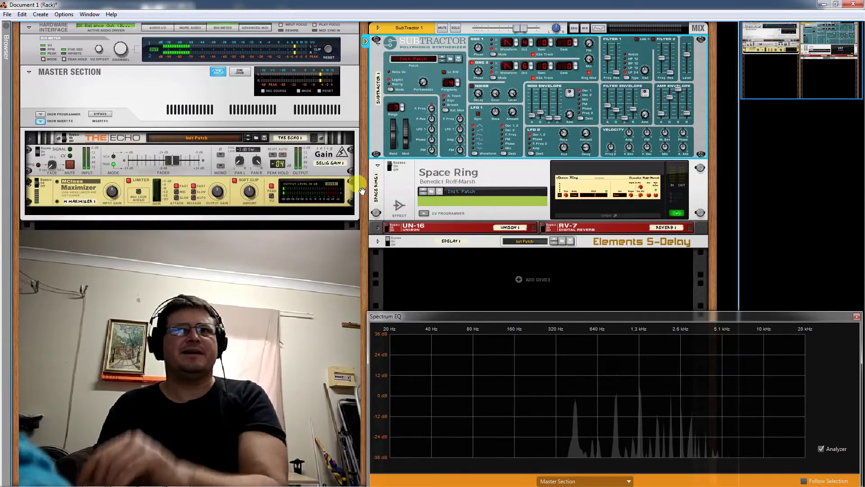
- Compare Space Ring switched on against bypassed, lowering the SubTractor's oscillator mix to 0 while it is on
left_click(391, 169)
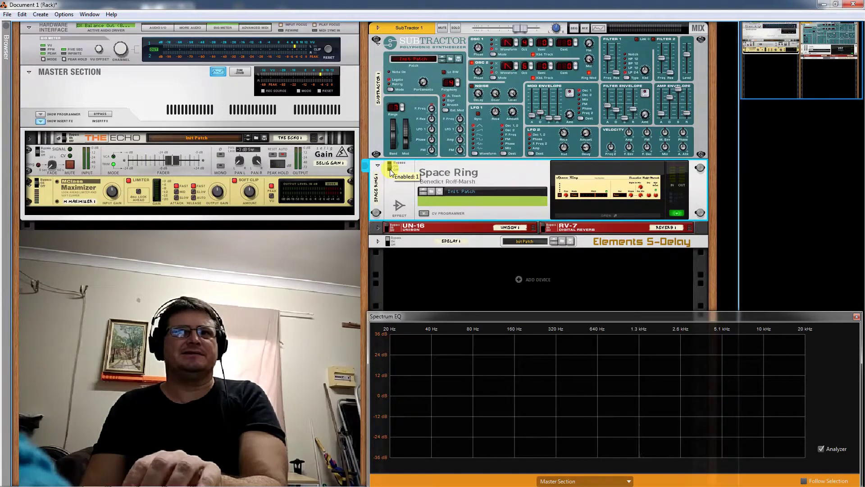
left_click(588, 58)
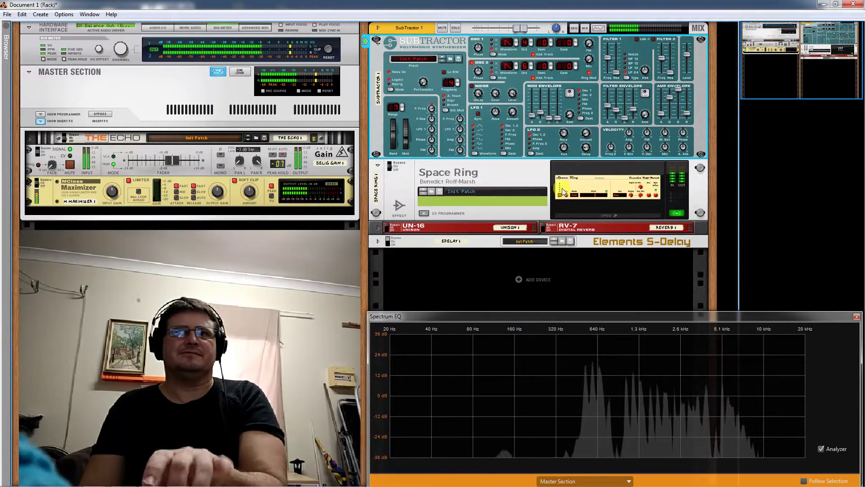
left_click(390, 167)
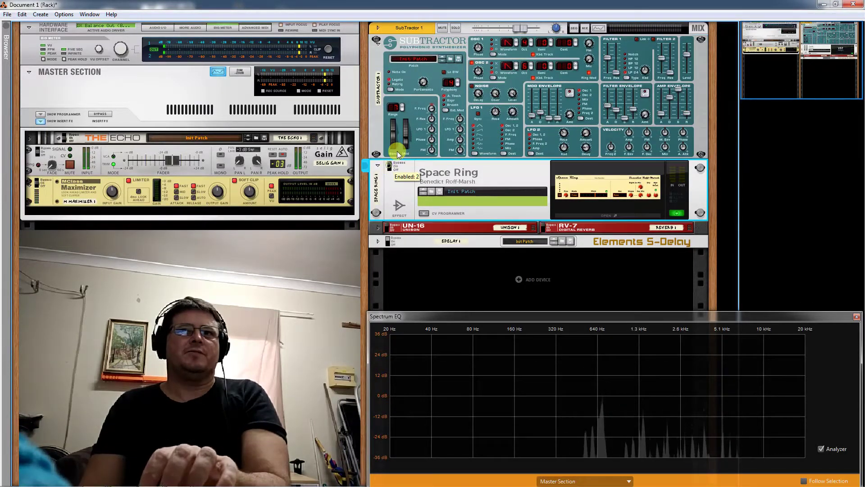
- Raise the SubTractor's oscillator mix again, try other octaves on oscillator 2 ending at 8, and lower the mix
left_click(589, 61)
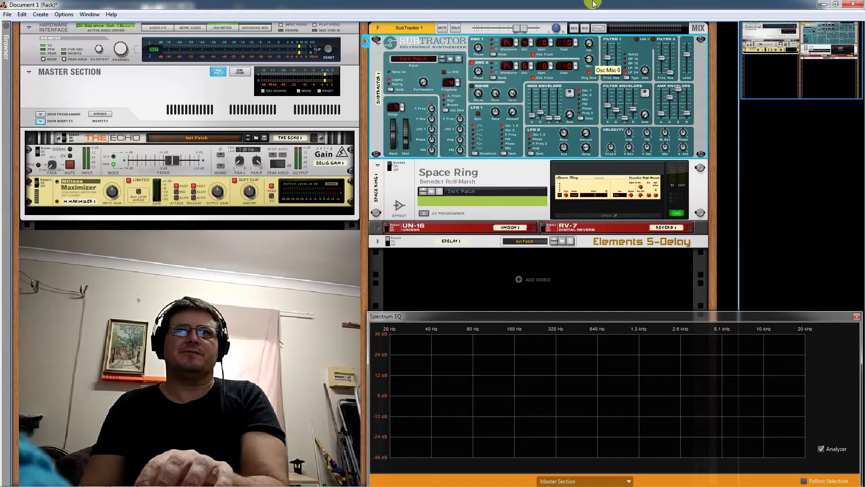
left_click(532, 64)
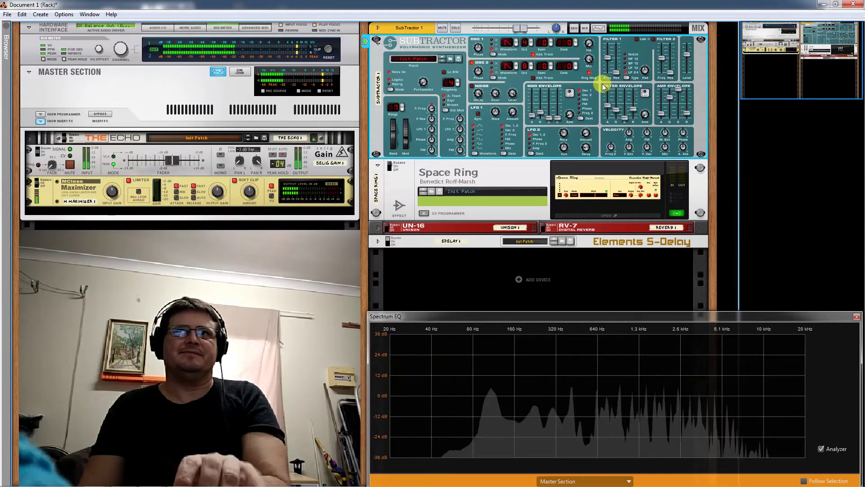
left_click_drag(591, 57, 611, 158)
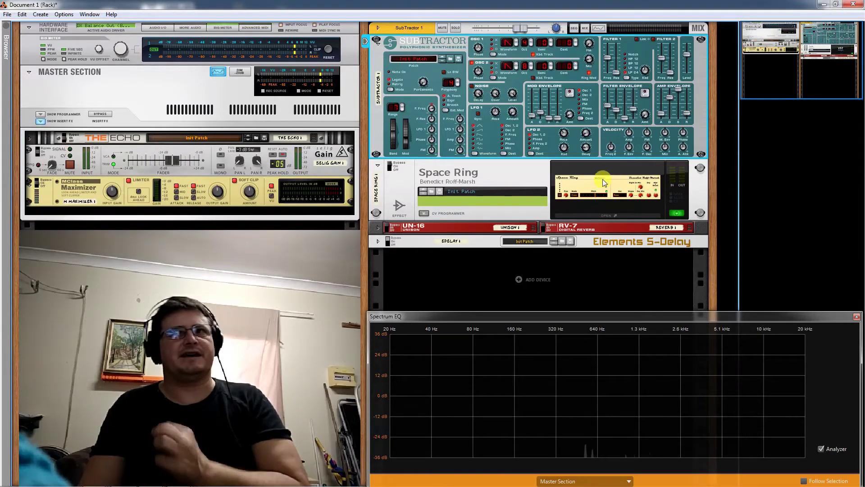
- Switch Space Ring on, adjust the SubTractor's oscillator mix, and turn off oscillator 2 and ring modulation
left_click(391, 169)
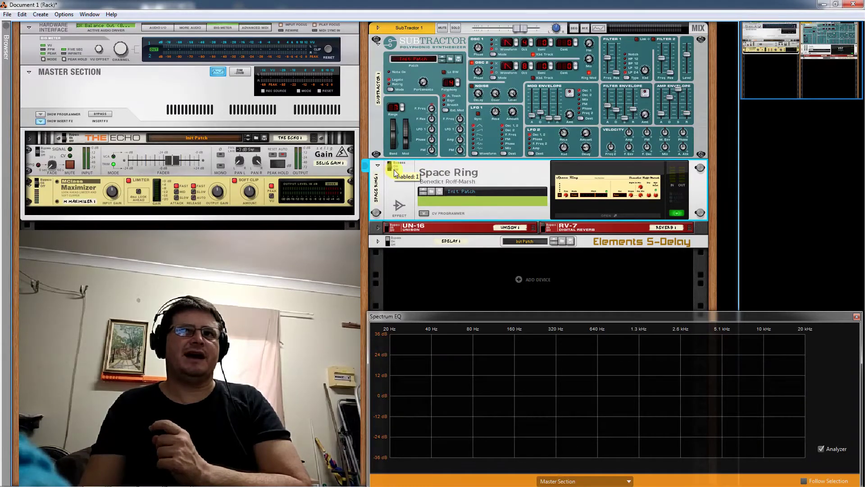
left_click(588, 61)
mouse_move(588, 62)
left_mouse_down()
mouse_move(593, 90)
mouse_move(588, 58)
left_mouse_up()
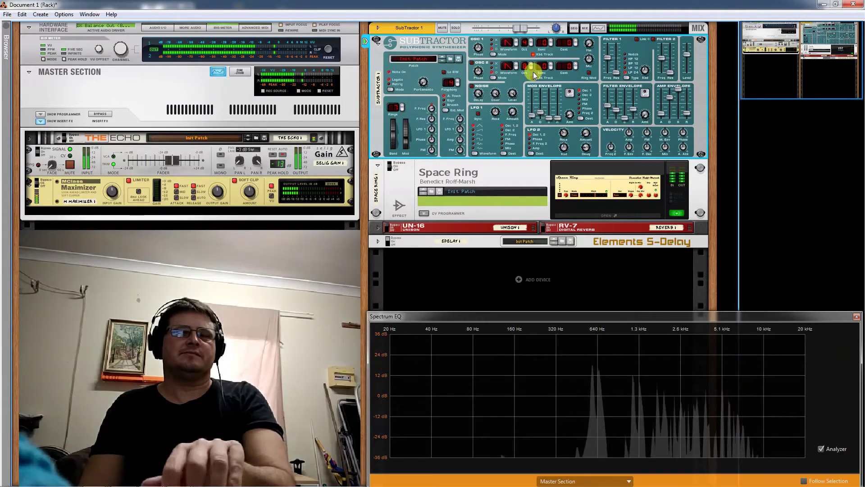
- Open the Space Ring editor, sweep its pitch down to the low end, and close and fold the device
left_click(624, 205)
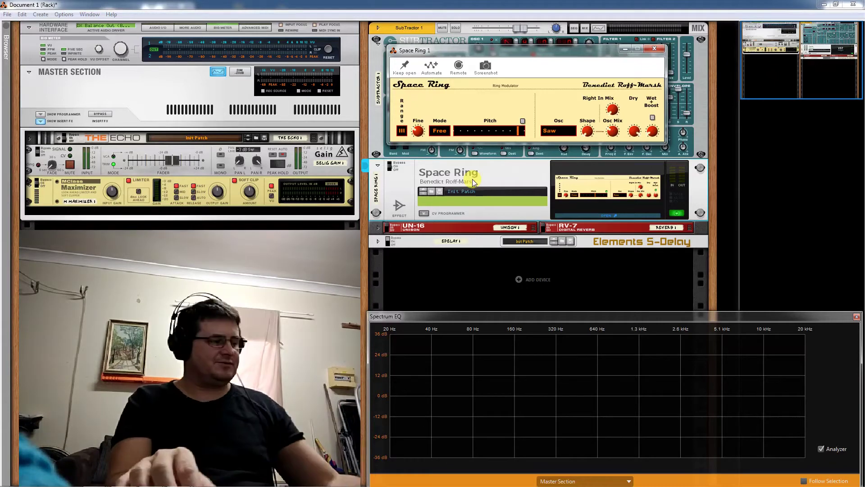
key("space")
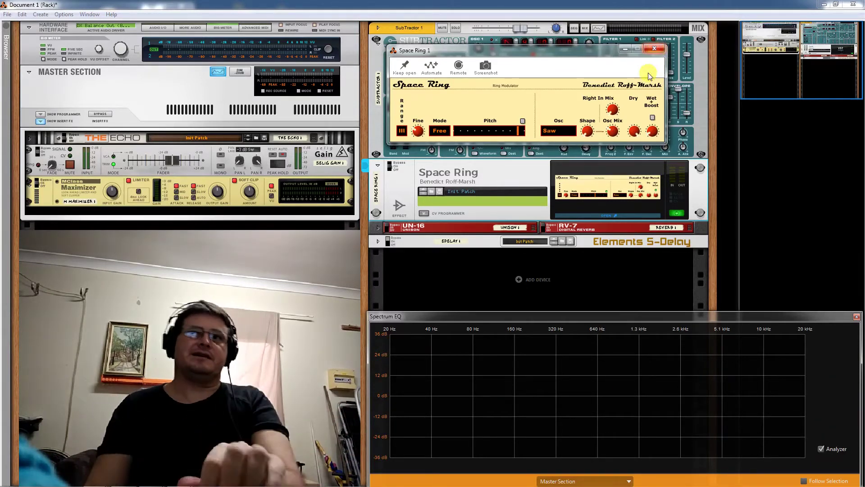
key("space")
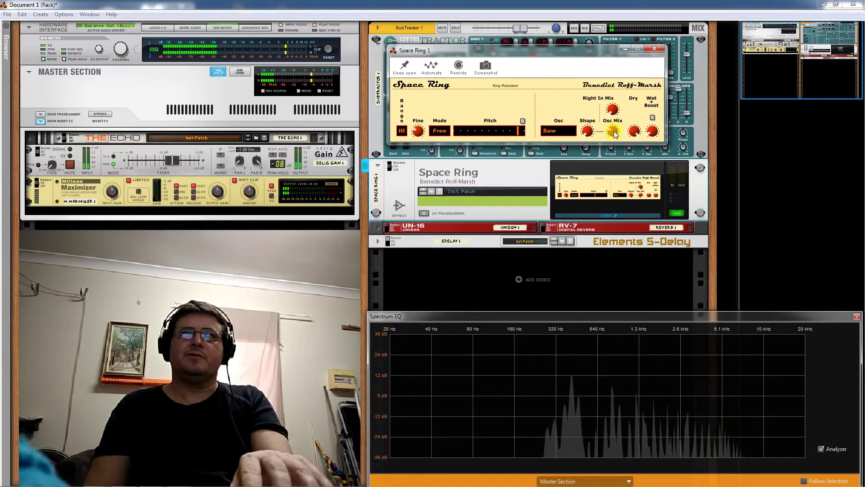
left_click_drag(521, 131, 518, 131)
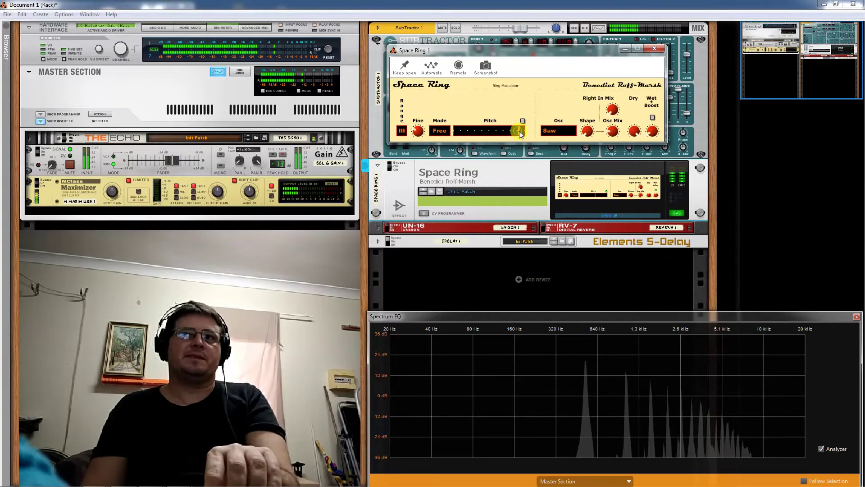
left_click_drag(521, 134, 452, 145)
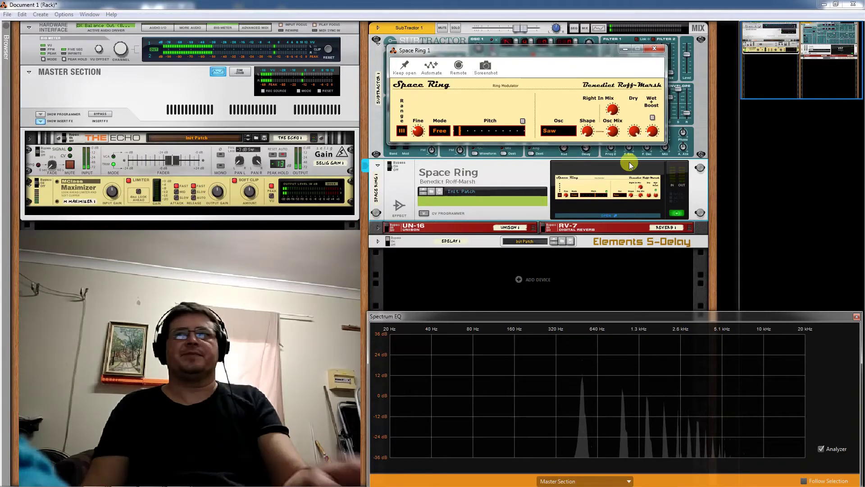
left_click(654, 48)
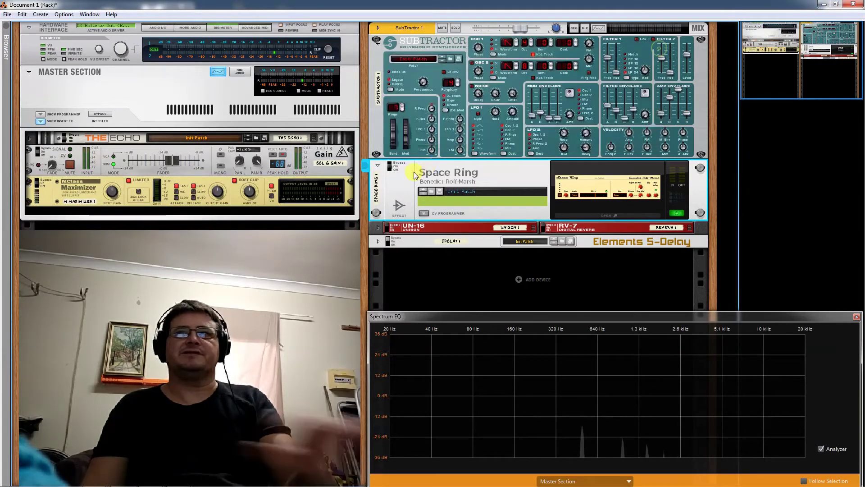
left_click(378, 165)
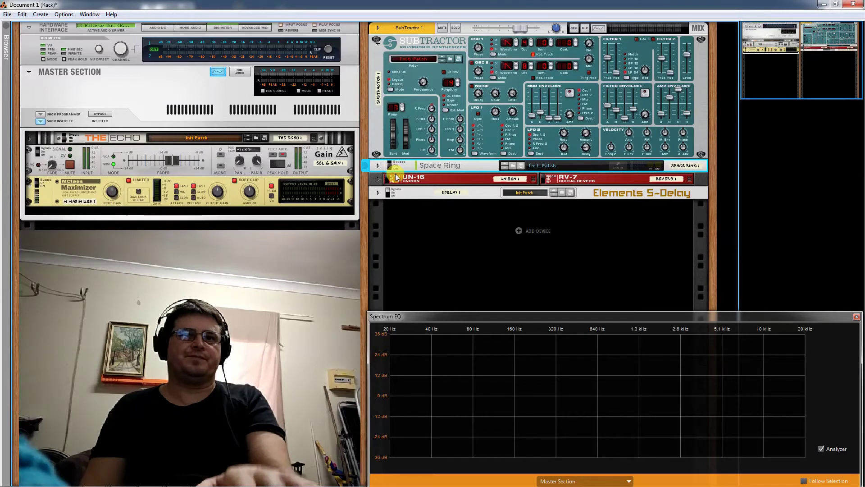
- Reopen the Space Ring editor, raise its pitch to near the upper end, and close and fold the device
left_click(378, 166)
left_click(593, 182)
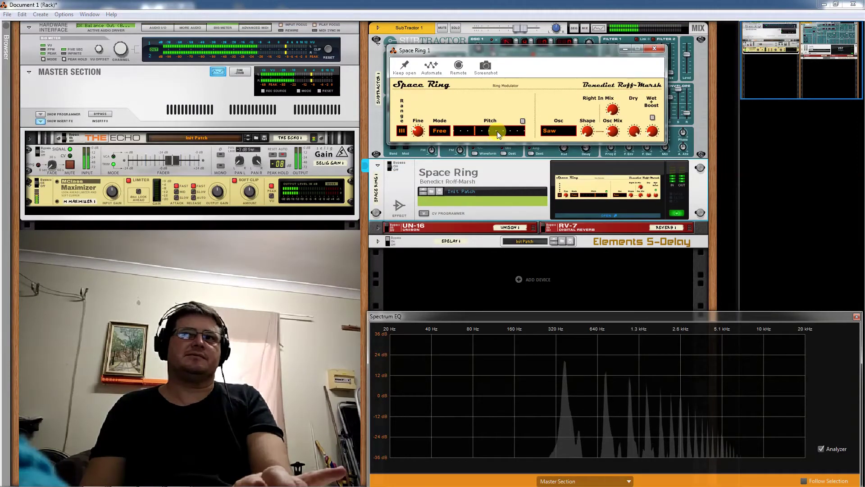
left_click_drag(490, 135, 544, 136)
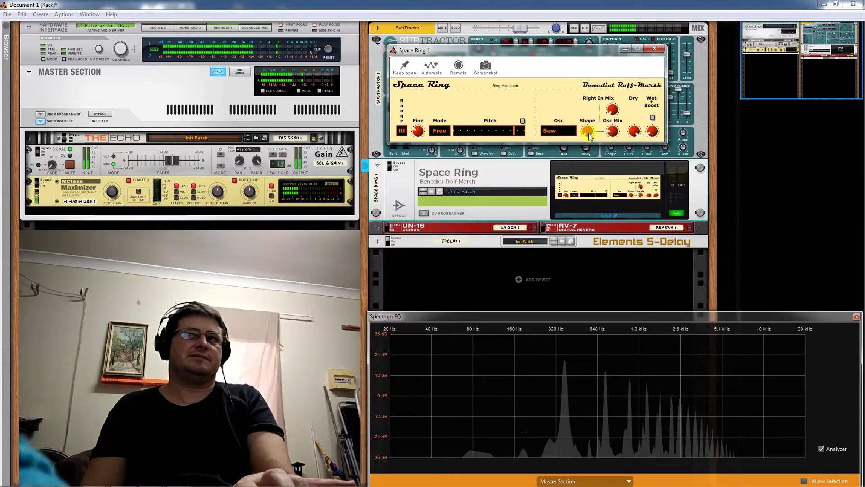
left_click(655, 49)
left_click(378, 168)
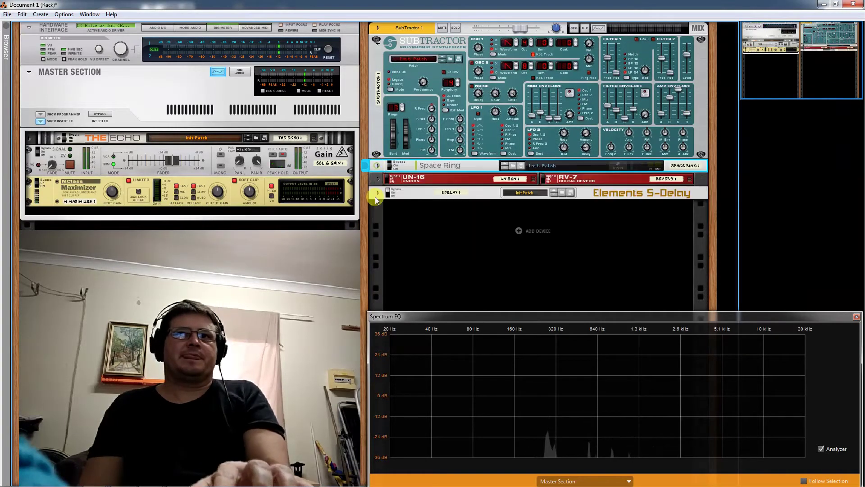
- Unfold the UN-16 and RV-7, toggle the S-Delay's bypass switch, and set the SubTractor's filter envelope release to 40
left_click(379, 179)
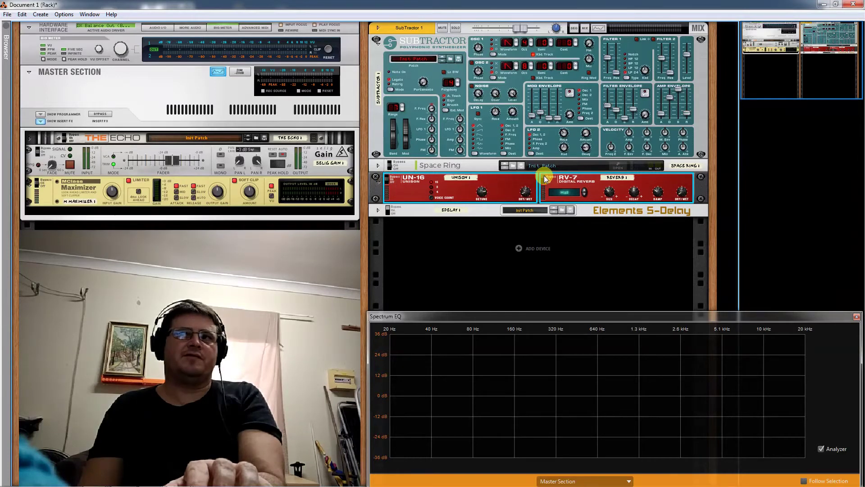
left_click(391, 210)
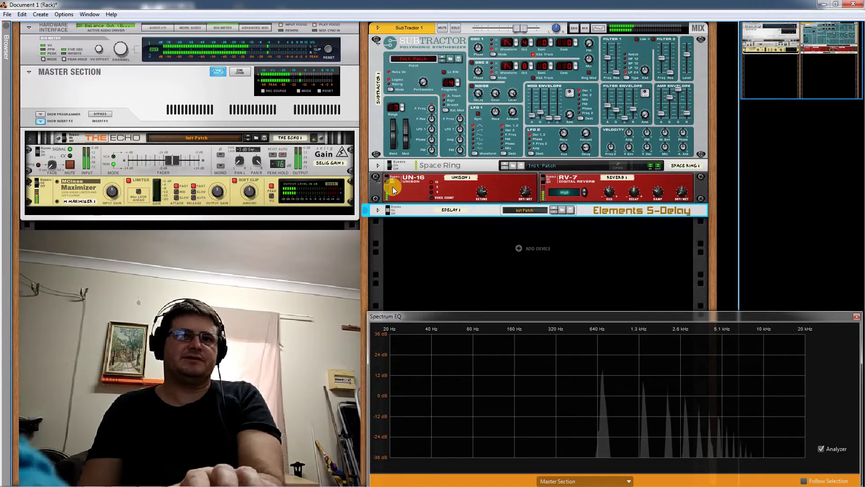
left_click(661, 103)
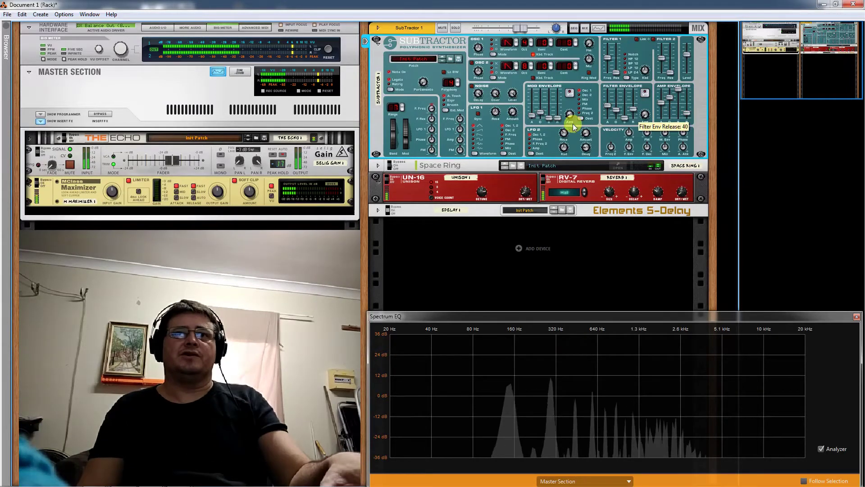
- Fold the UN-16 and RV-7, open the Space Ring editor, and nudge its pitch slightly higher
left_click(378, 181)
left_click(617, 167)
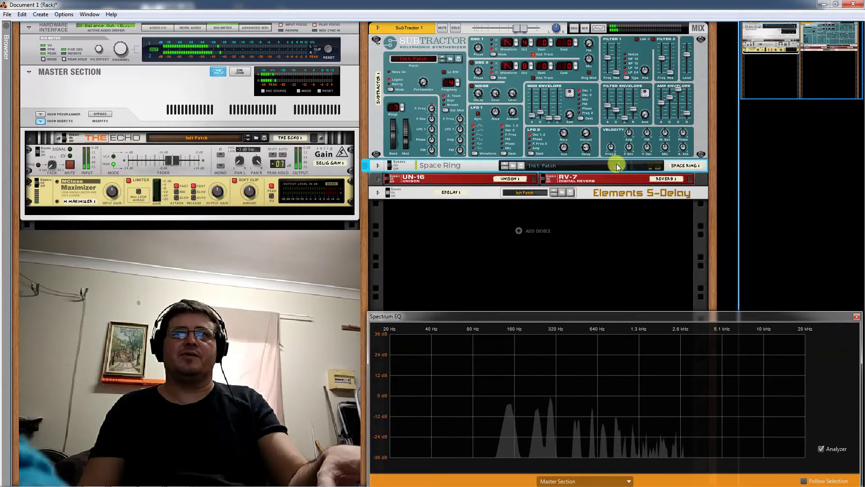
left_click_drag(518, 136, 521, 134)
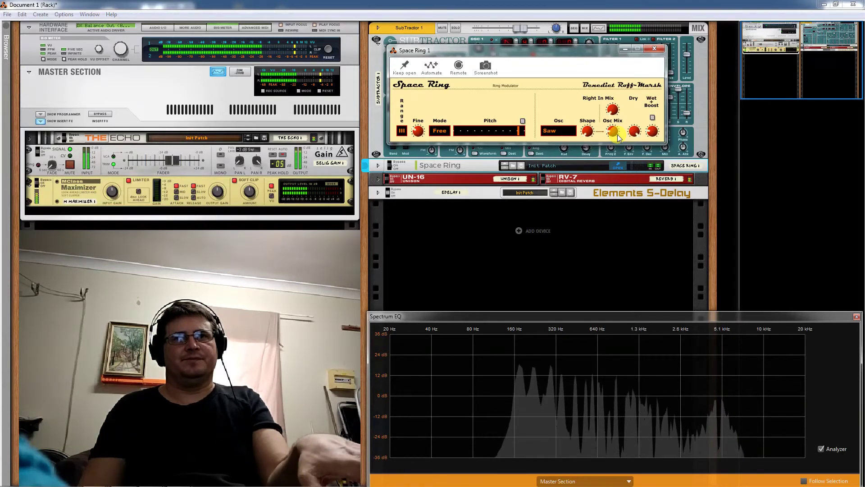
- Close the Space Ring editor, set the UN-16 to Bypass, and switch the enable states of the S-Delay, RV-7 and Space Ring
left_click(654, 48)
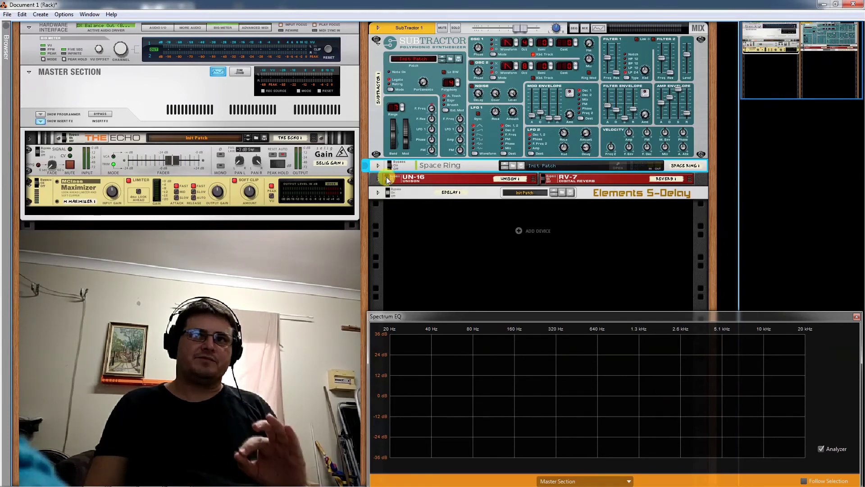
left_click(386, 176)
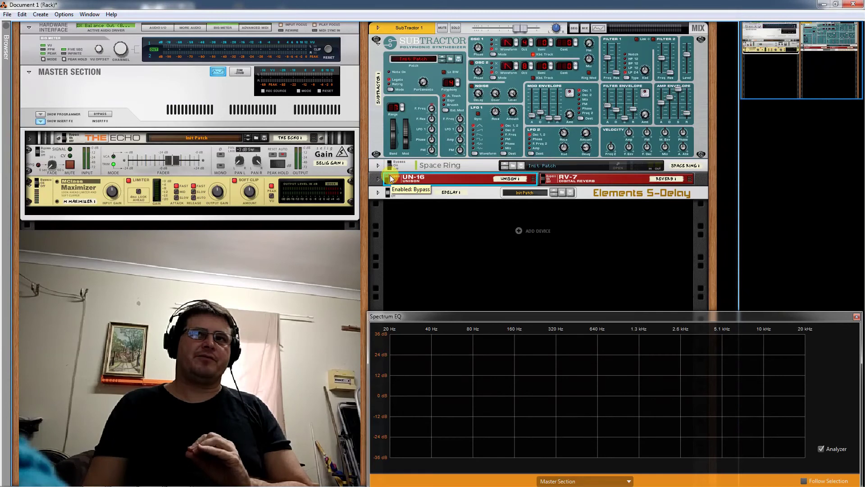
left_click(387, 194)
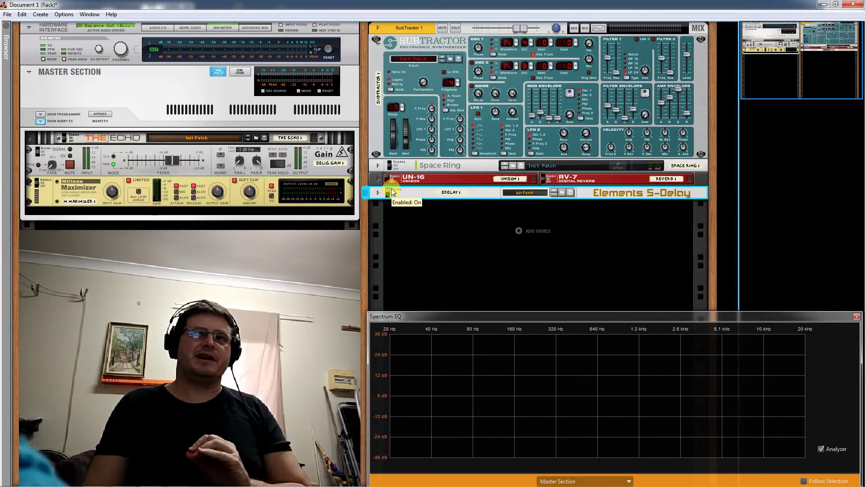
left_click(546, 178)
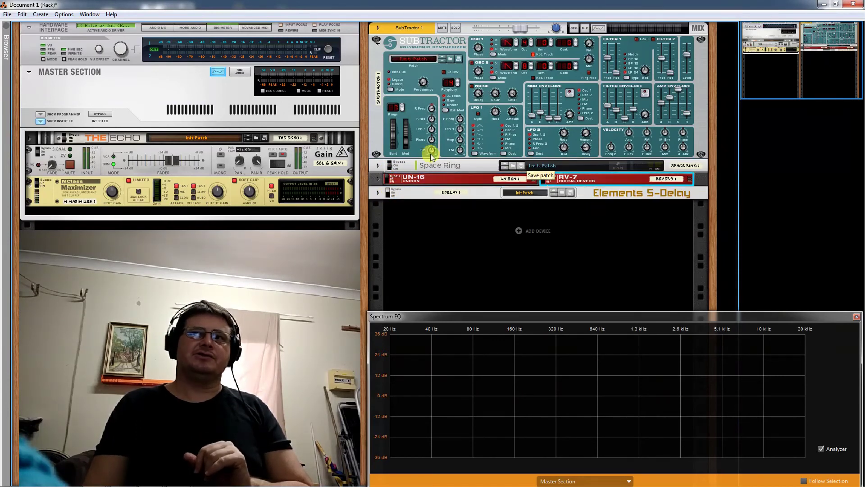
left_click(390, 167)
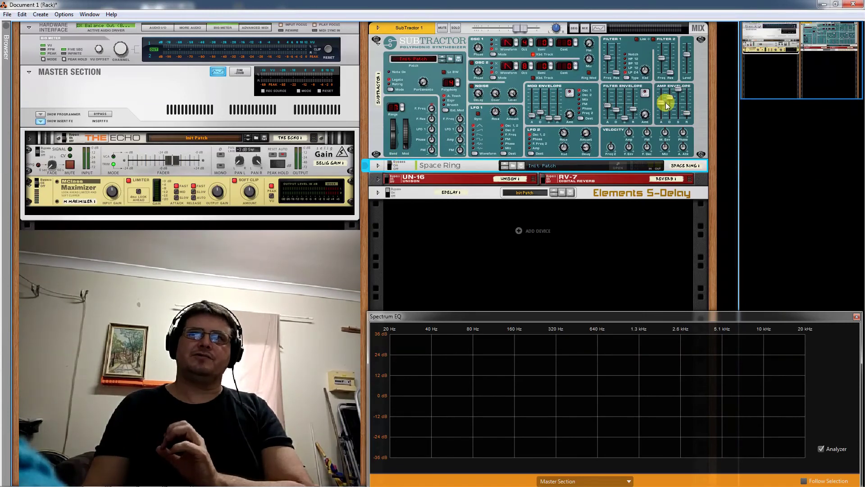
mouse_move(664, 104)
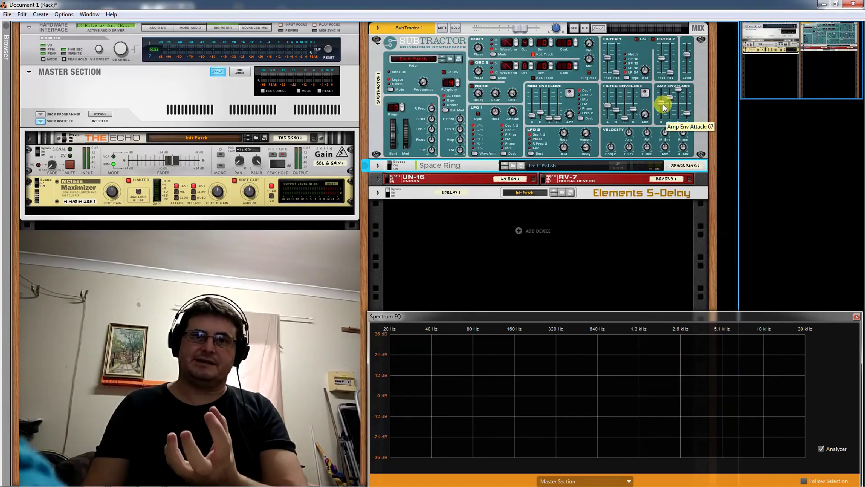